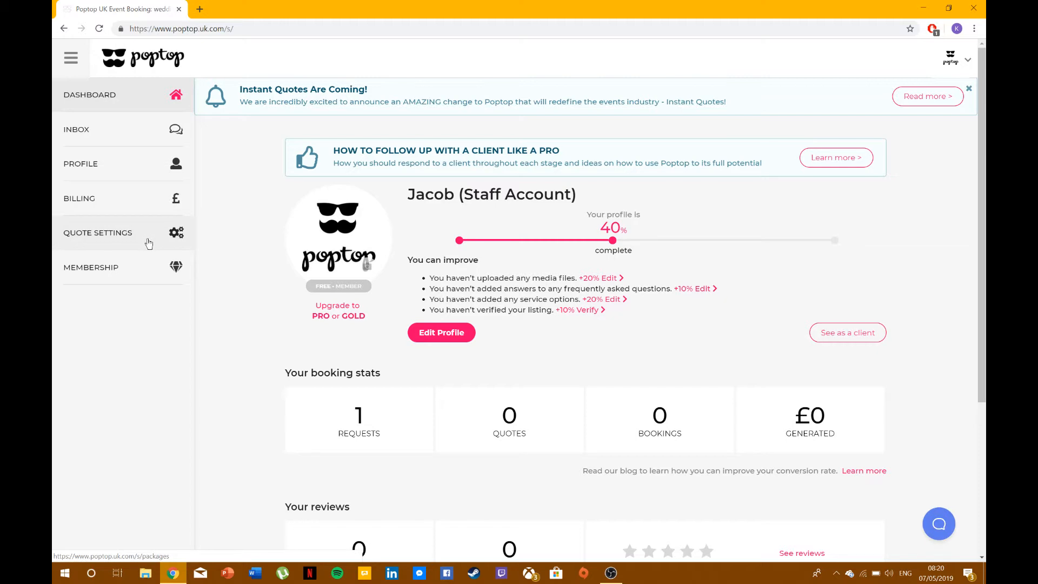
Create a new package in the quote settings and title it "3 Course Meal".
left_click(148, 243)
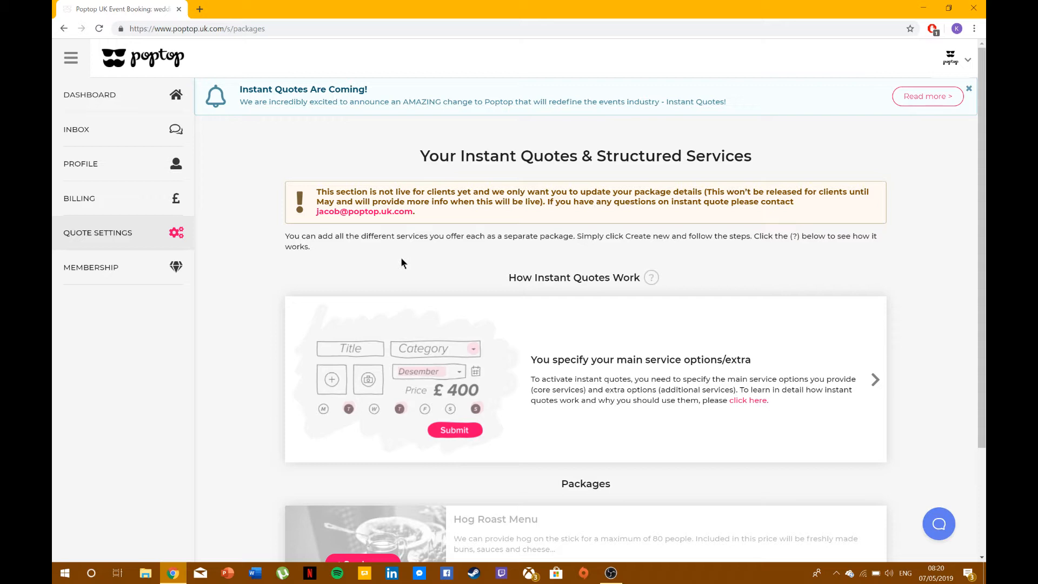
scroll(400, 258, "down", 3)
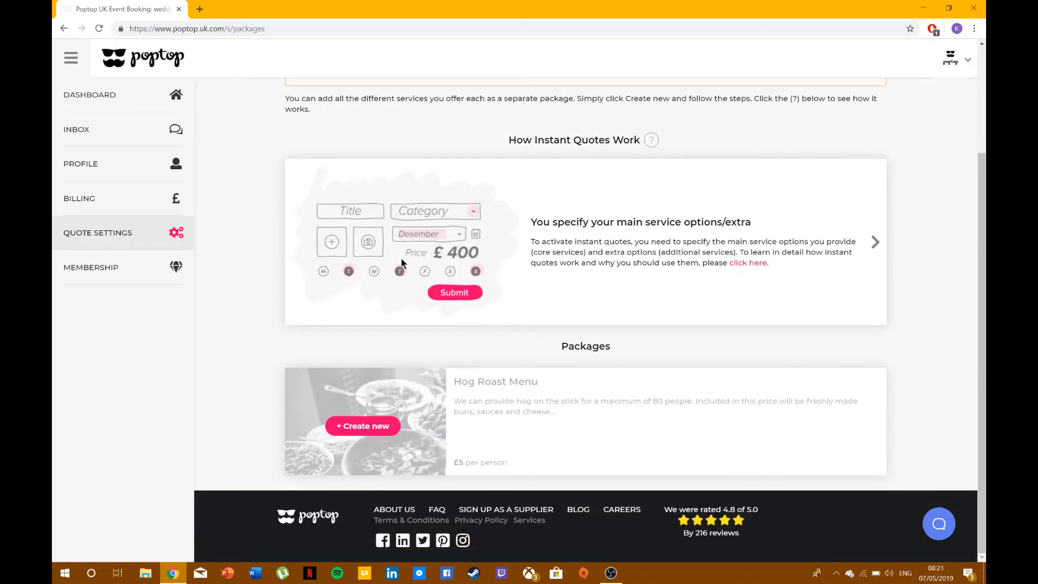
left_click(367, 431)
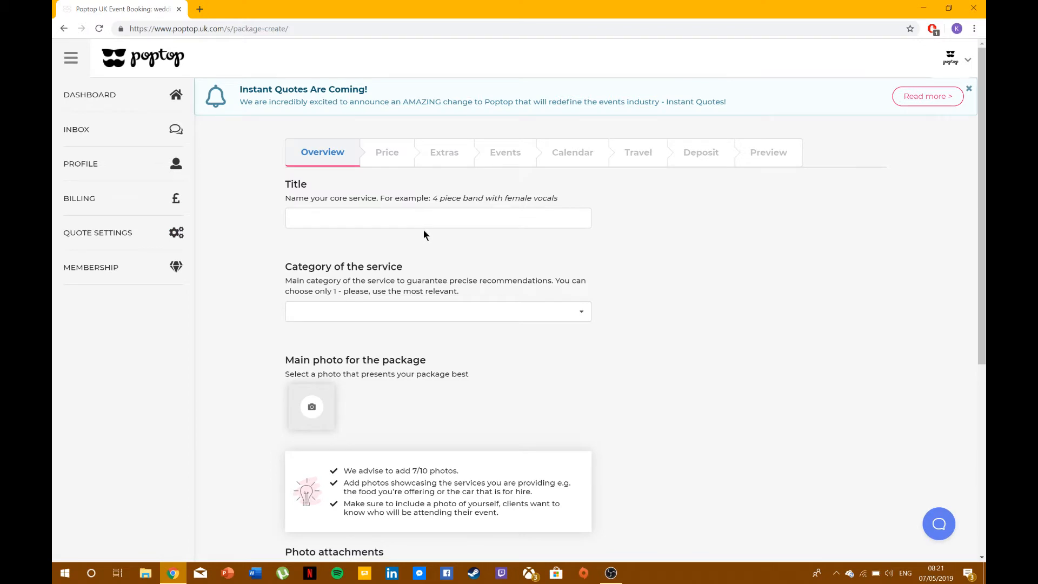
scroll(424, 230, "down", 2)
scroll(424, 230, "up", 2)
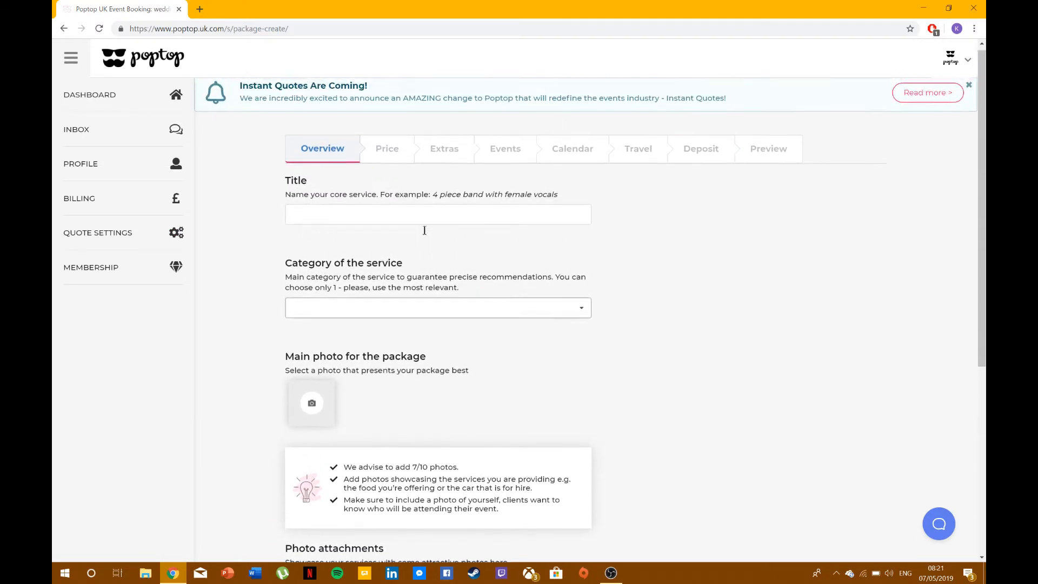
left_click(434, 218)
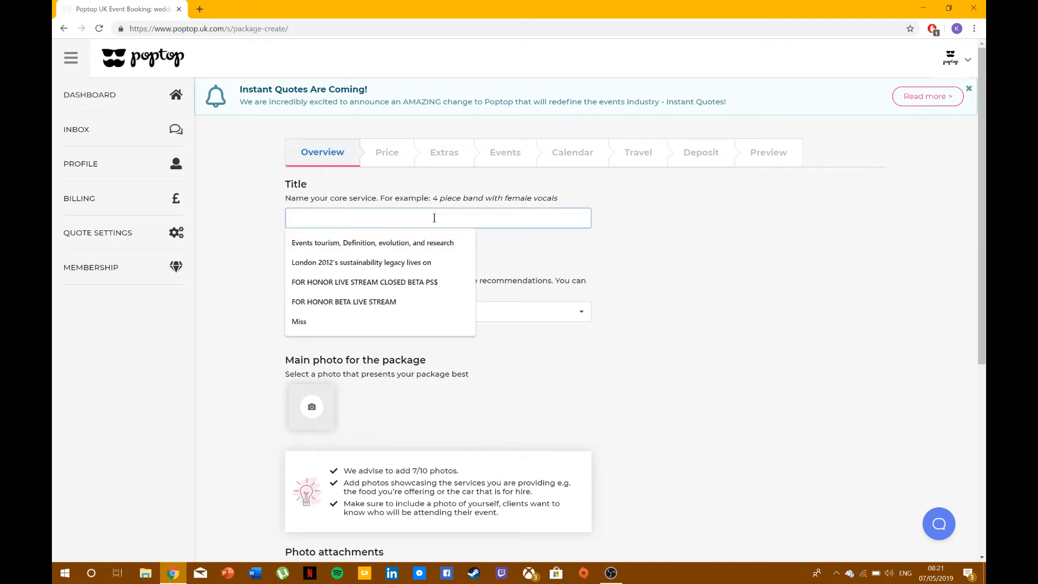
type("3 Cour")
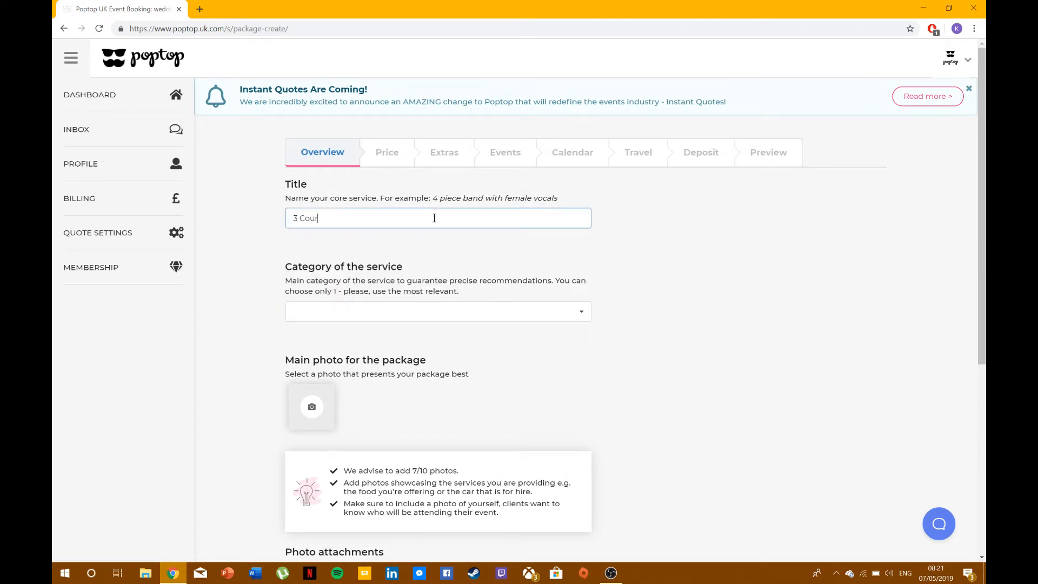
type("se Meal")
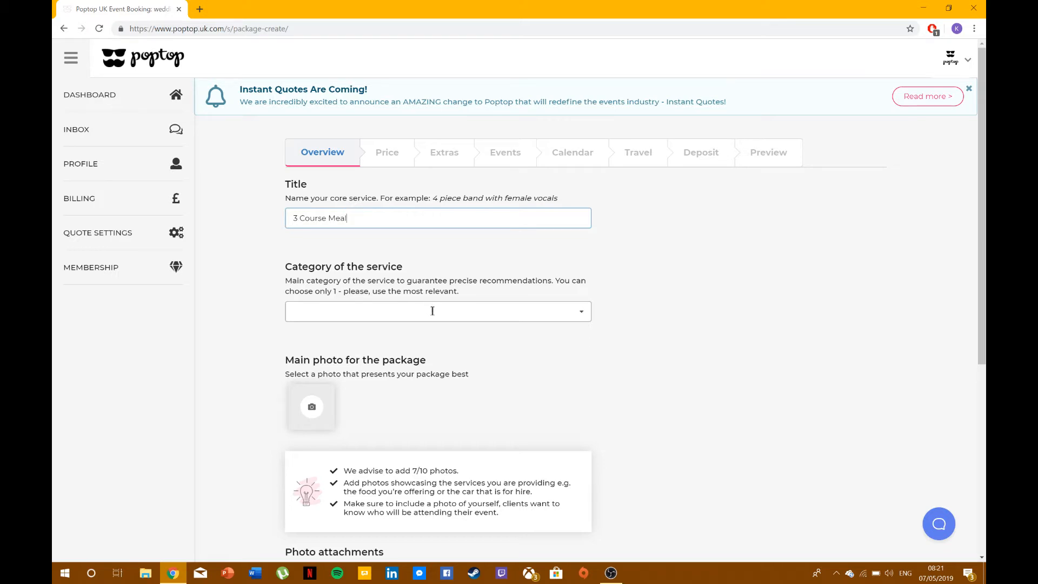
Set the service category to Catering with the subcategories Private Chef, BBQ Catering and Buffet Catering.
left_click(432, 311)
left_click(425, 333)
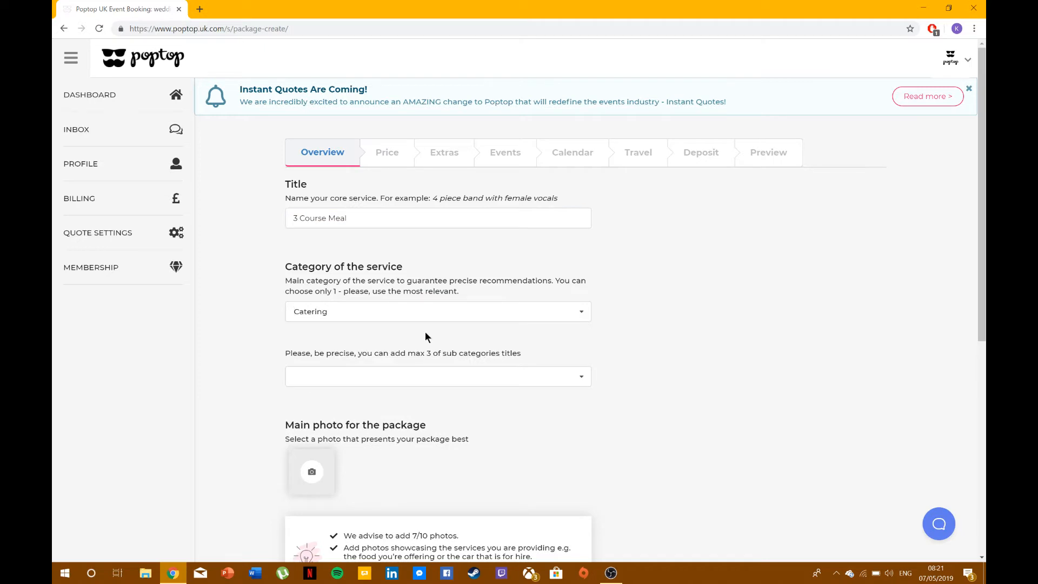
scroll(426, 333, "down", 3)
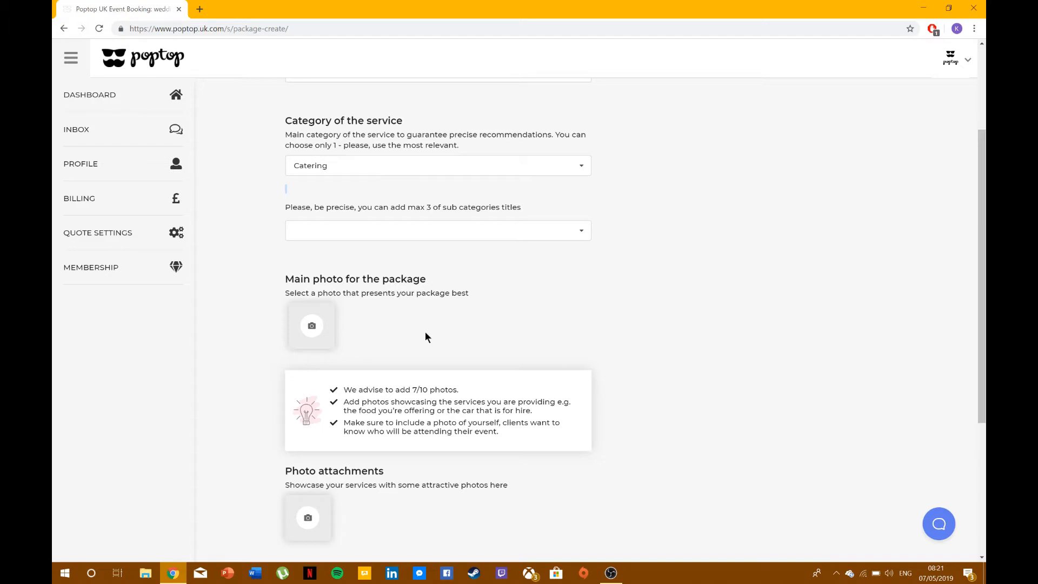
left_click(449, 230)
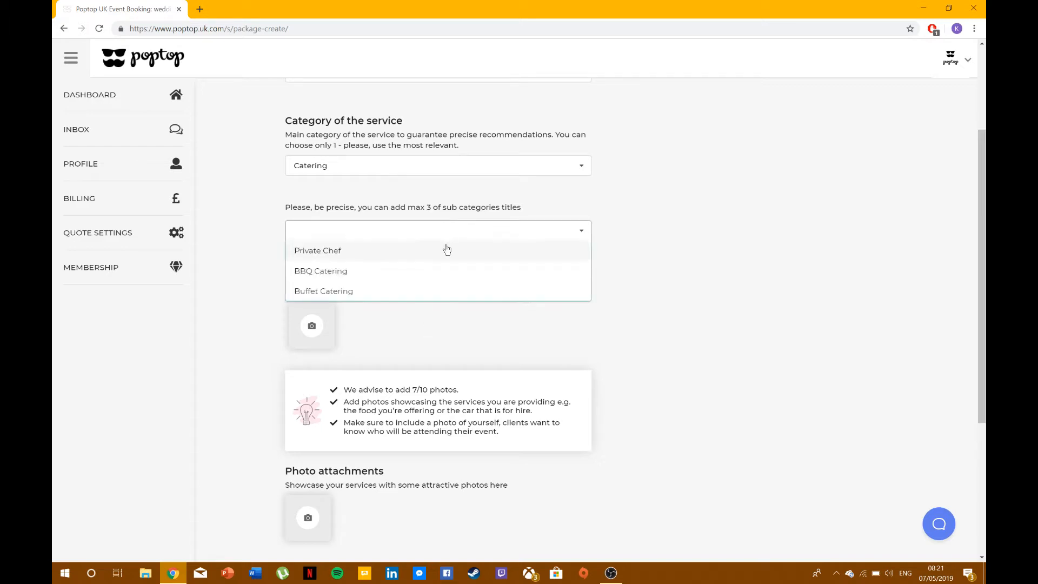
left_click(447, 250)
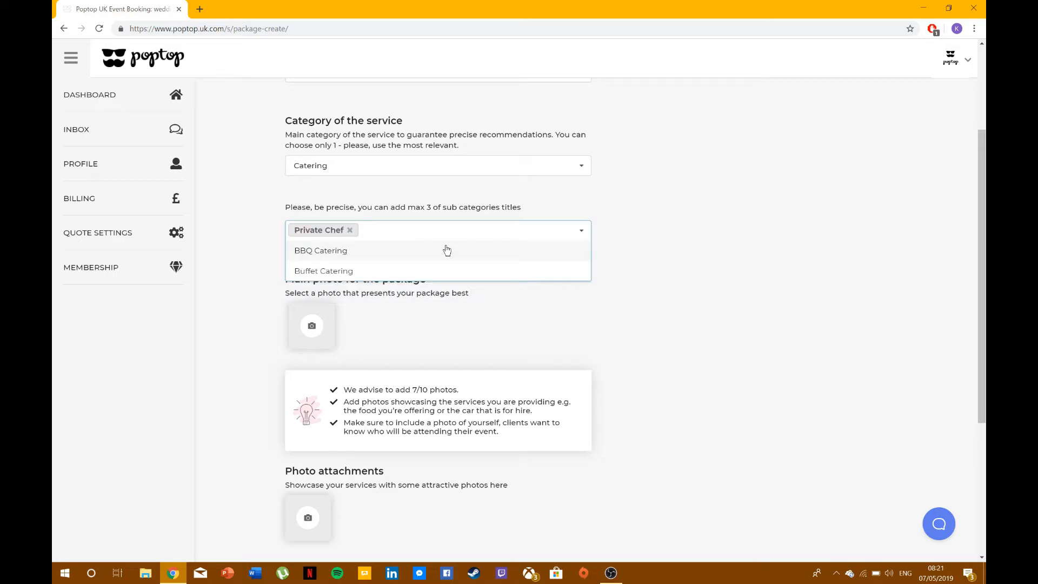
left_click(446, 249)
left_click(446, 250)
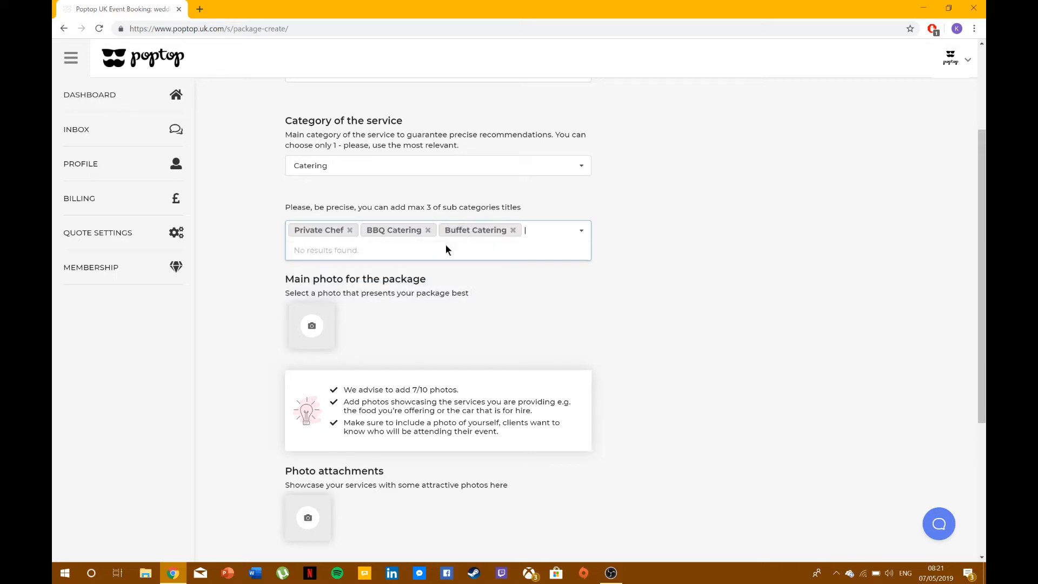
left_click(495, 289)
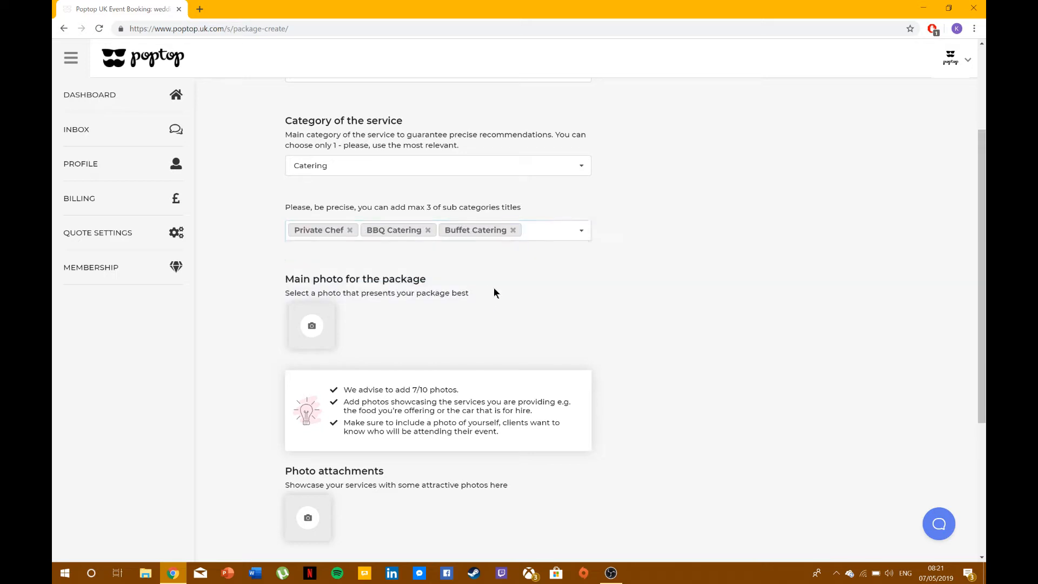
Use the third library photo as the package's main photo and add the first and second as photo attachments.
left_click(318, 331)
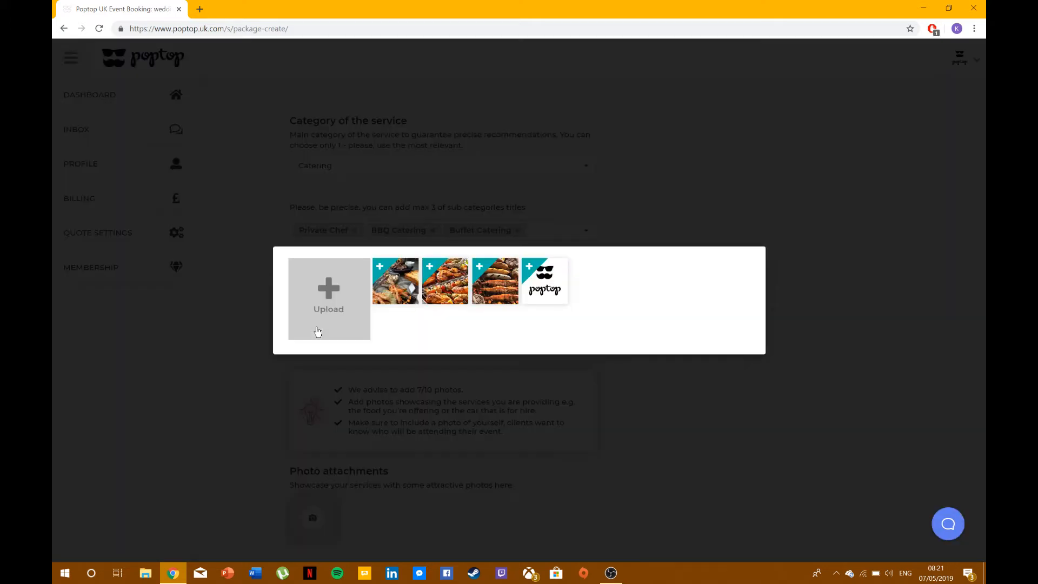
left_click(500, 289)
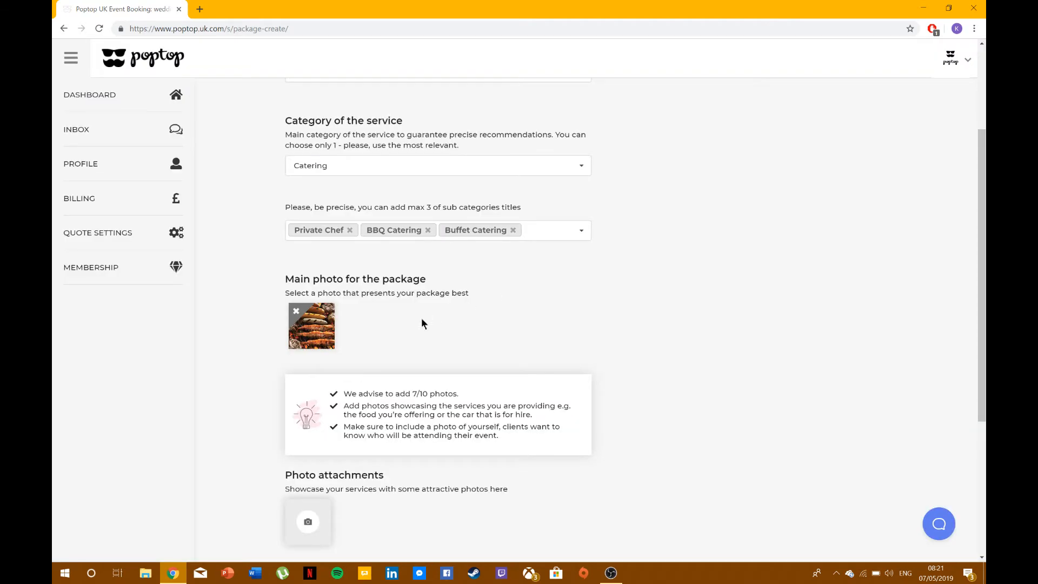
scroll(420, 323, "up", 2)
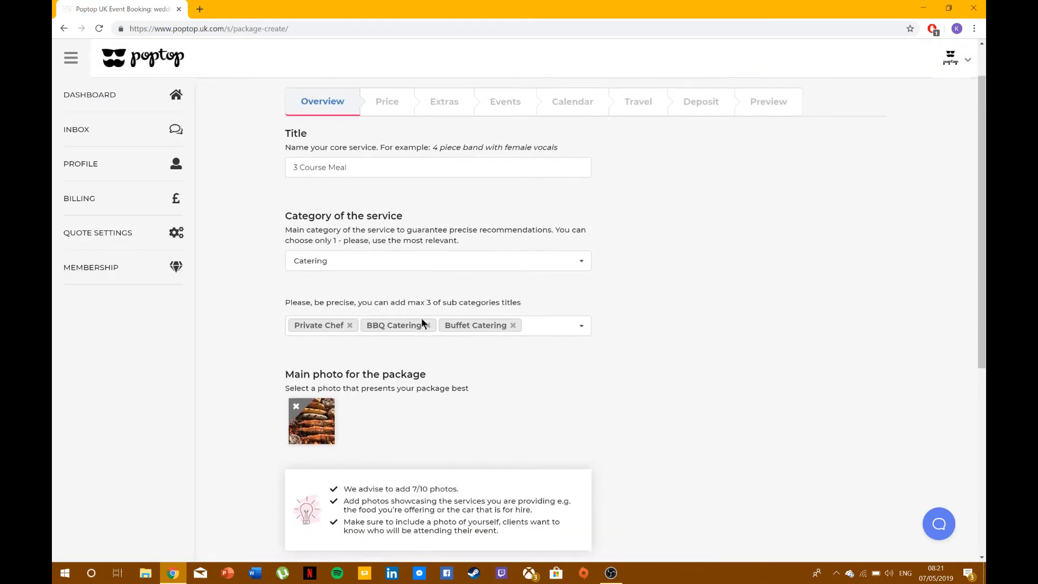
scroll(421, 323, "down", 2)
scroll(422, 323, "down", 4)
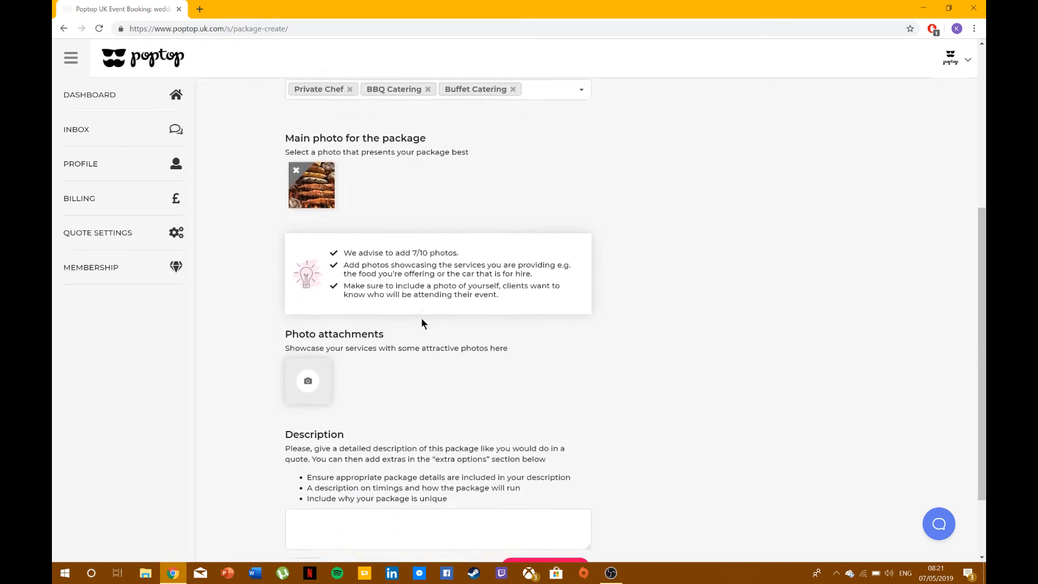
left_click(320, 295)
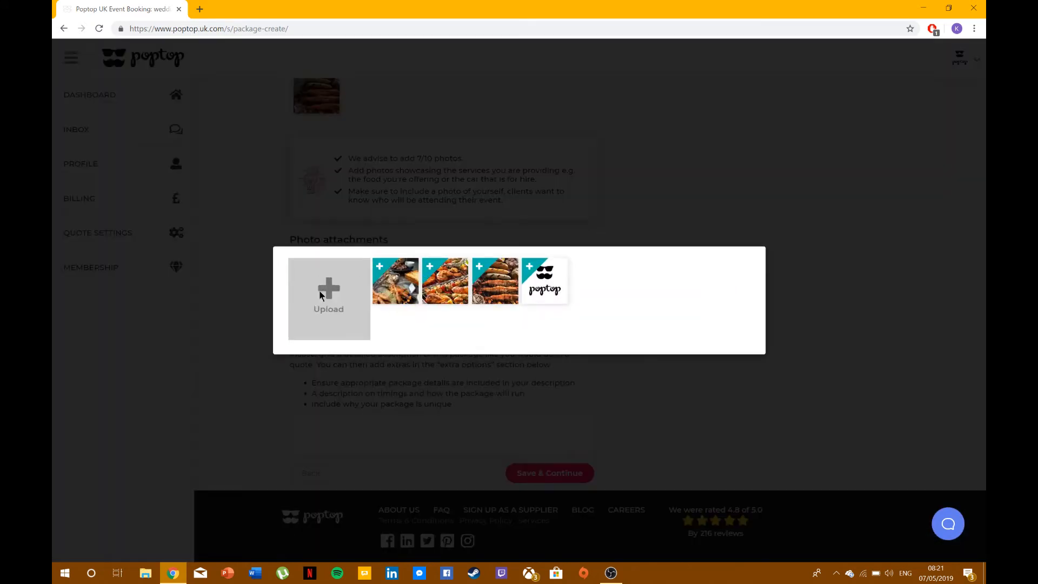
left_click(381, 287)
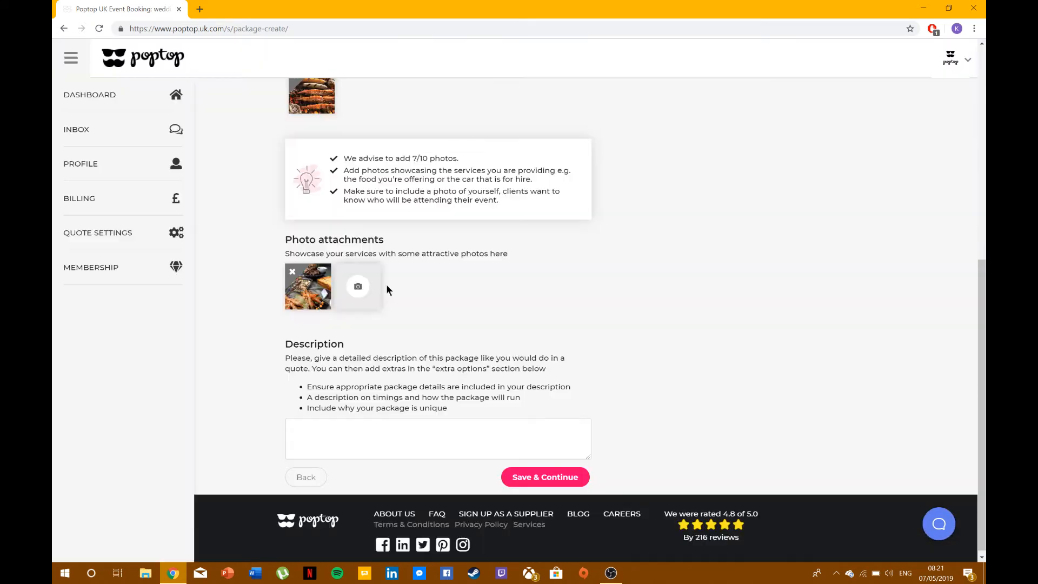
left_click(359, 287)
left_click(437, 286)
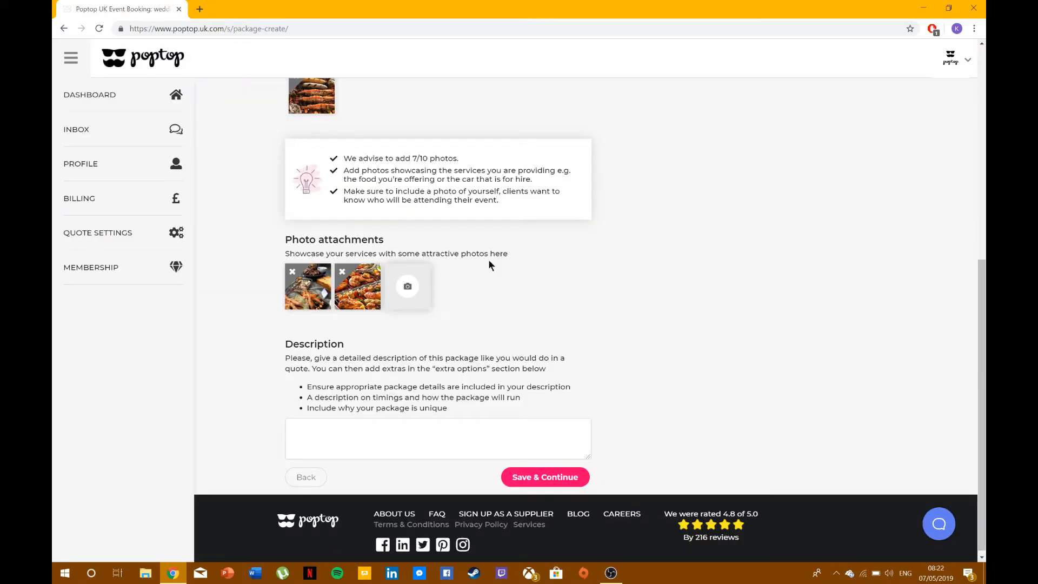
Enter "Test" as the package description and save the overview.
left_click(436, 430)
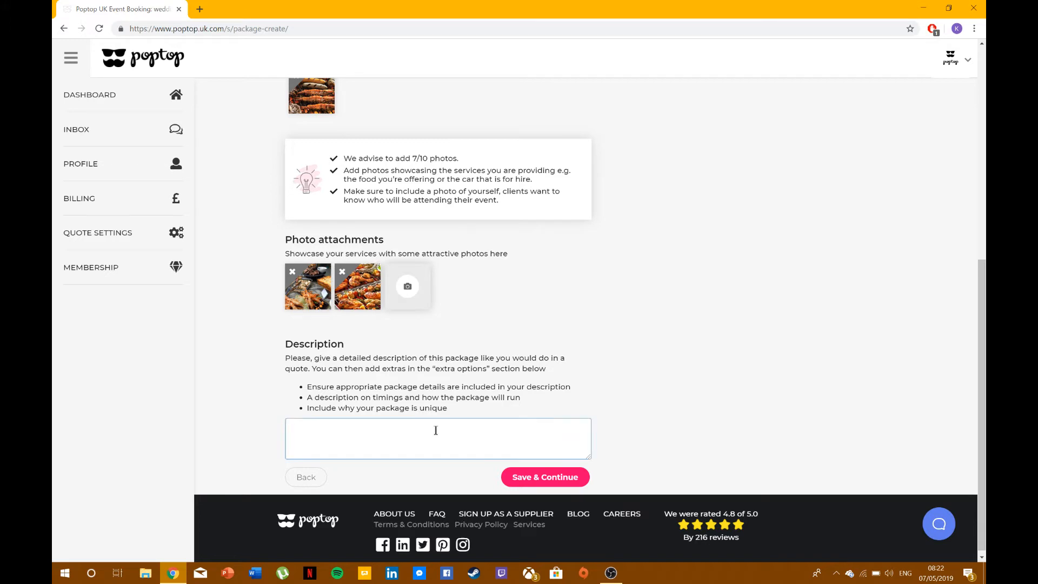
type("Test")
left_click(519, 478)
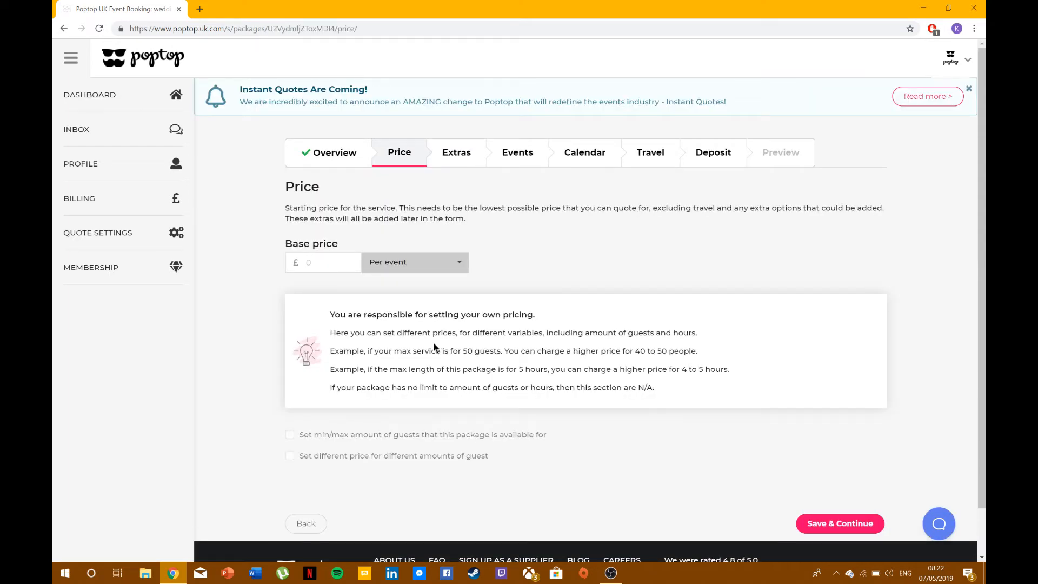
Set the package's base price to £35 per person.
left_click(331, 265)
left_click(391, 269)
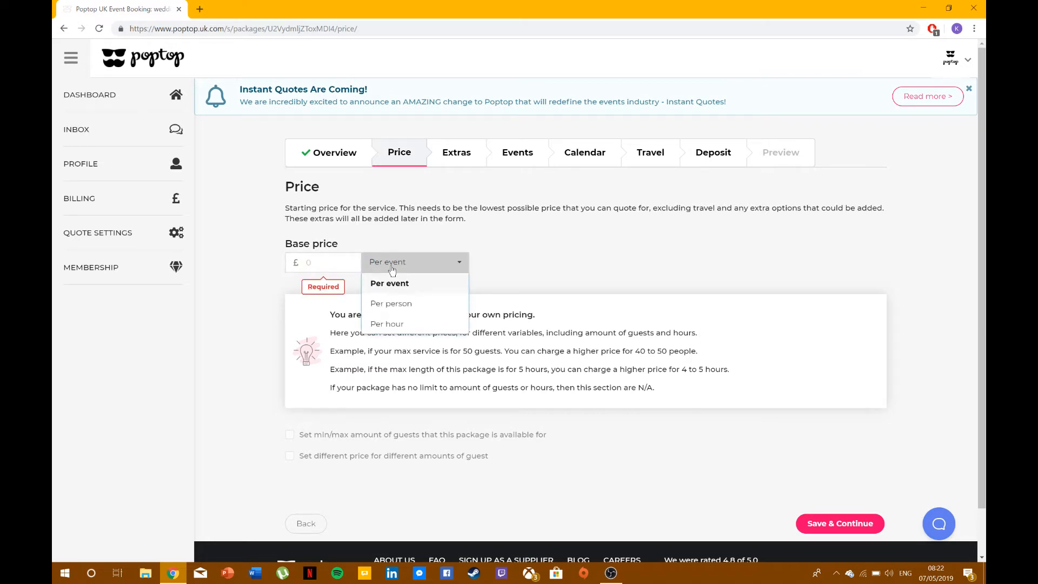
left_click(397, 302)
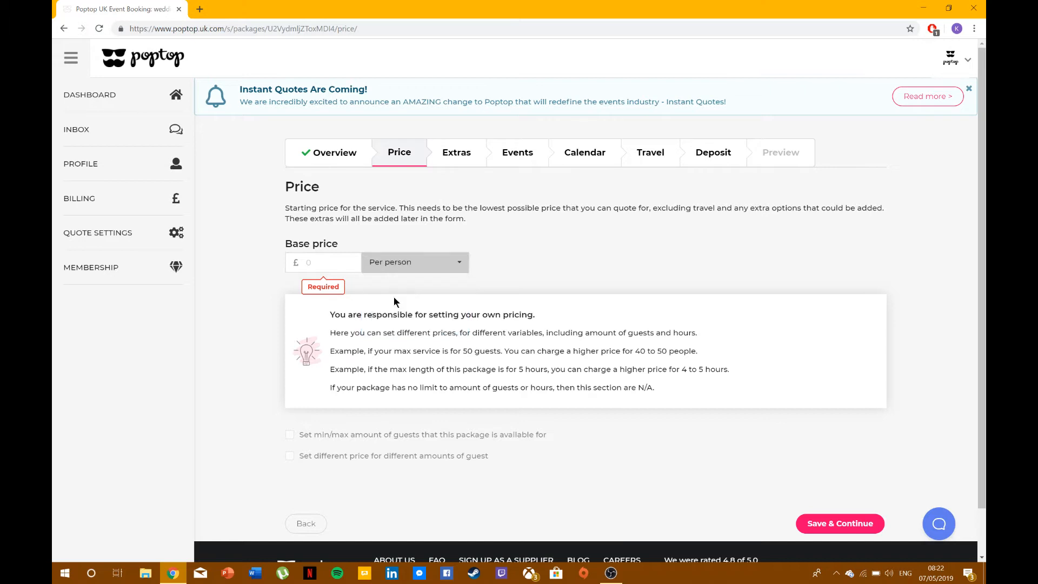
left_click(328, 259)
type("35")
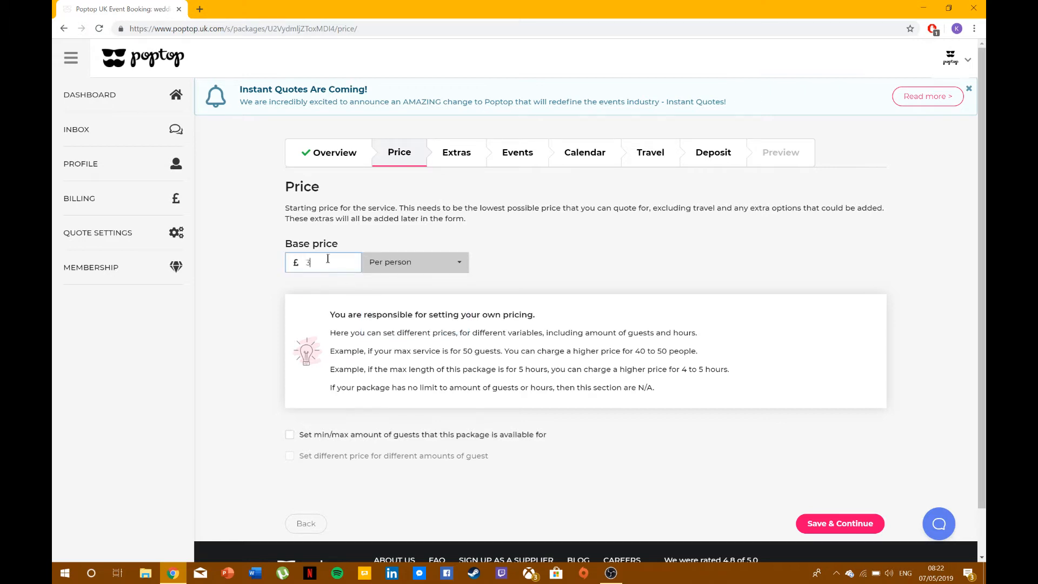
left_click(426, 371)
Limit the package's availability to a minimum of 10 and a maximum of 100 guests.
scroll(426, 371, "down", 1)
left_click(419, 383)
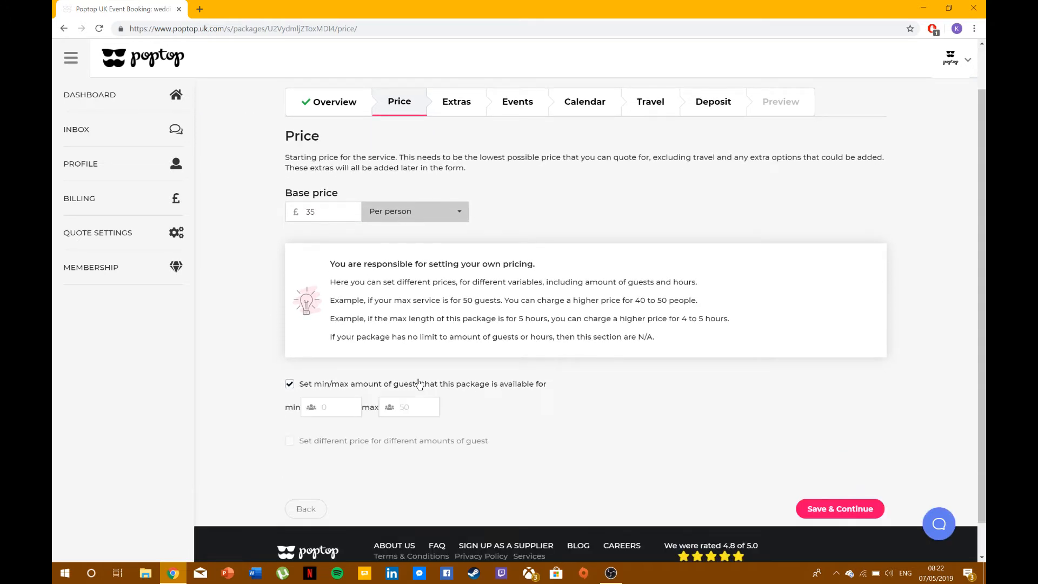
left_click(350, 406)
type("10")
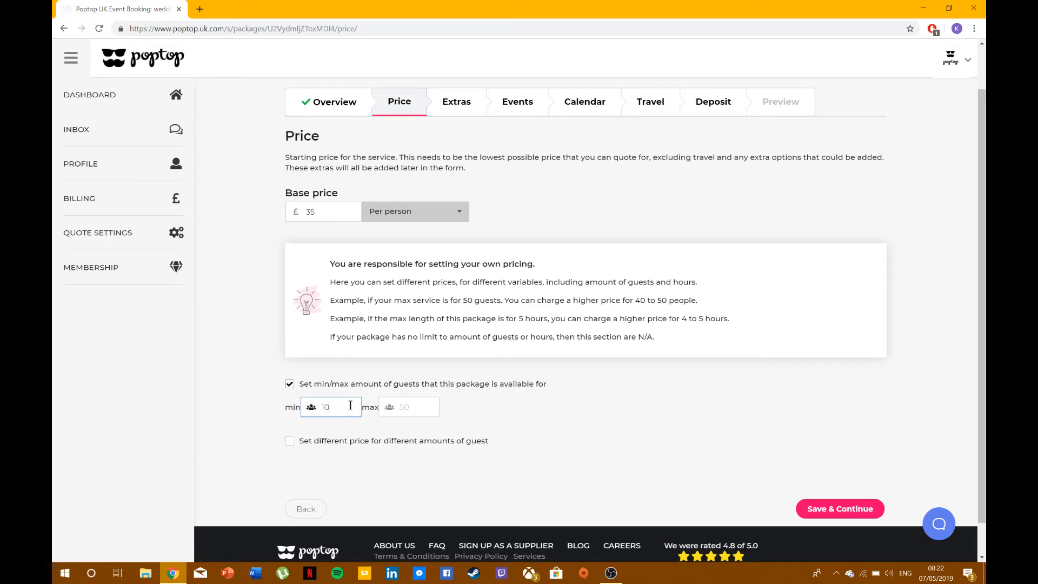
left_click(411, 405)
type("100")
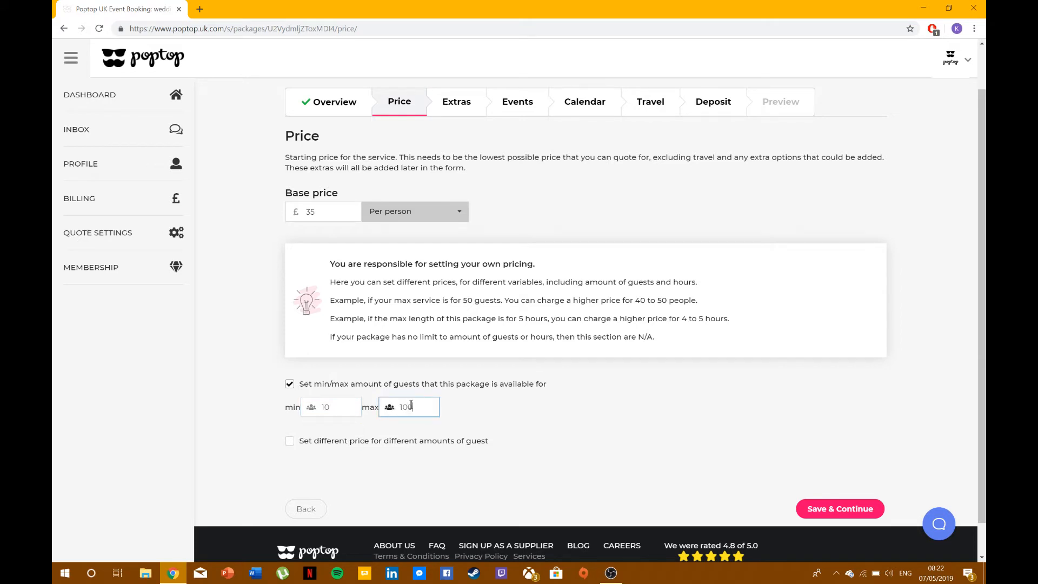
Add a different price for 90 to 100 guests, reduced by £5 per person, and save the pricing.
left_click(351, 442)
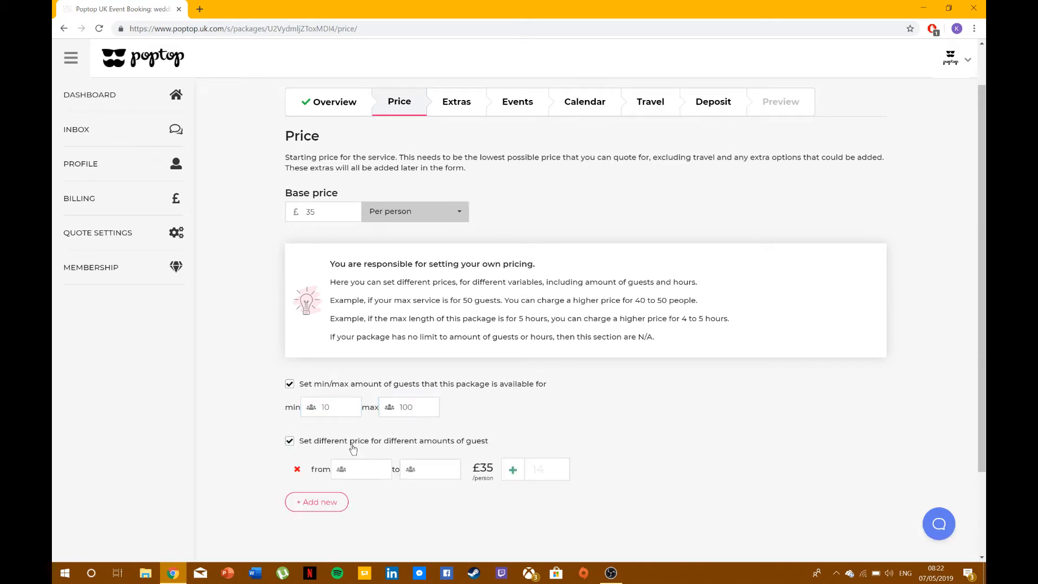
left_click(370, 470)
type("90")
left_click(455, 470)
type("100")
left_click(515, 472)
left_click(538, 472)
type("5")
left_click(658, 445)
scroll(659, 444, "down", 2)
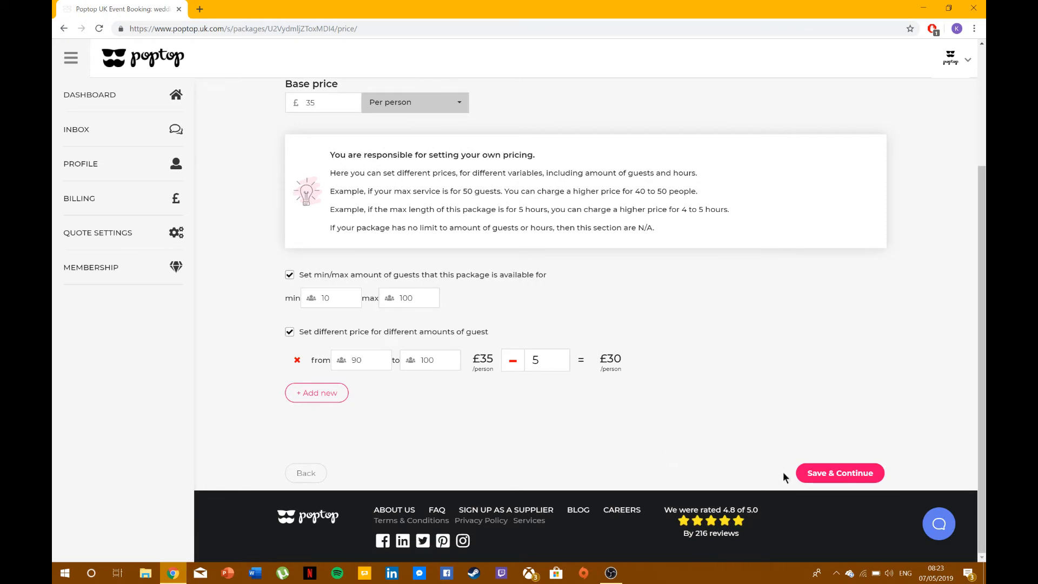
left_click(810, 473)
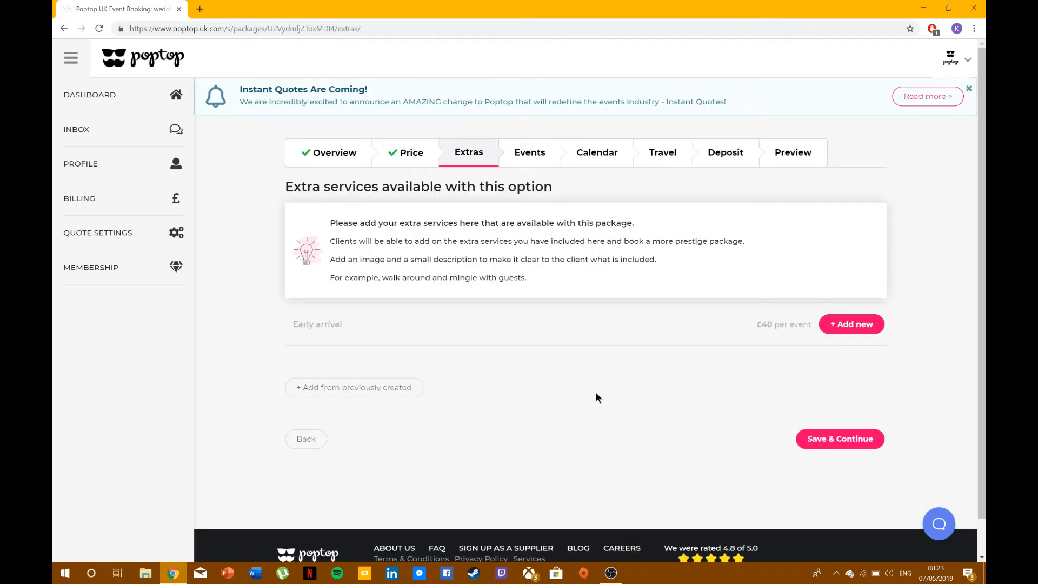
Add a new extra service titled "Mobile Bar" priced at £100 per event.
left_click(846, 334)
left_click(405, 237)
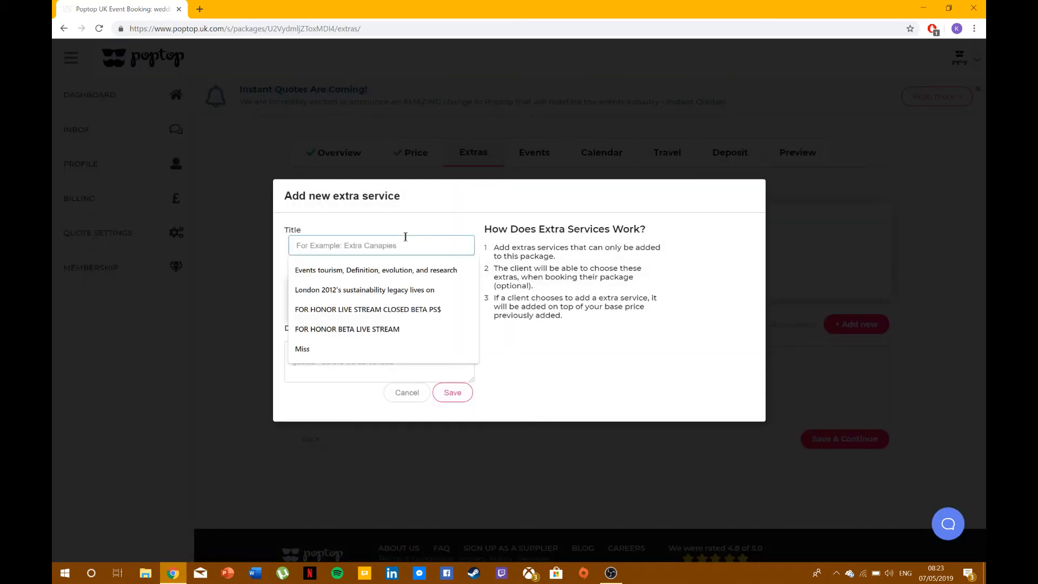
type("Mobile Bar")
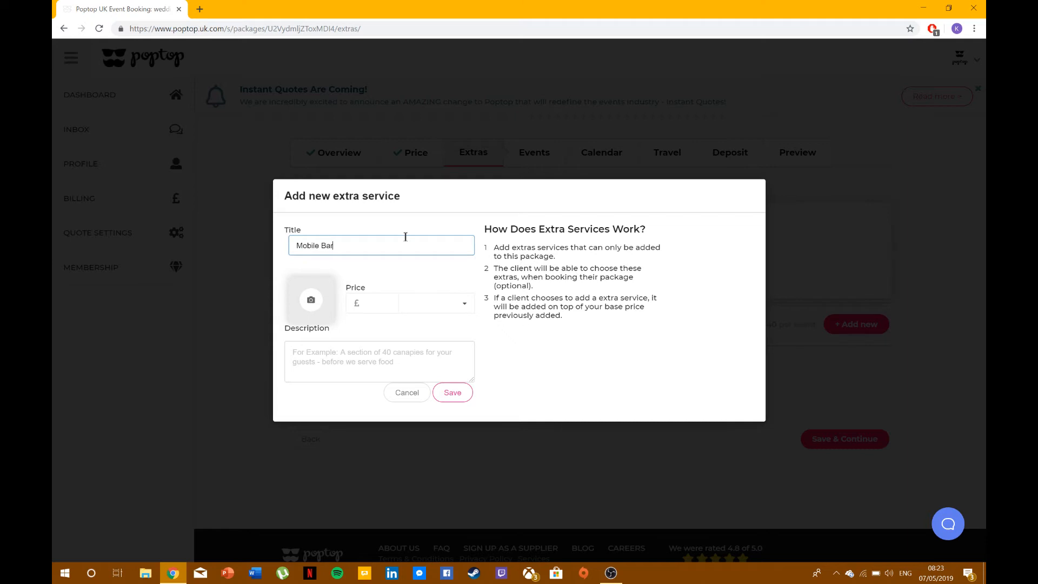
left_click(382, 301)
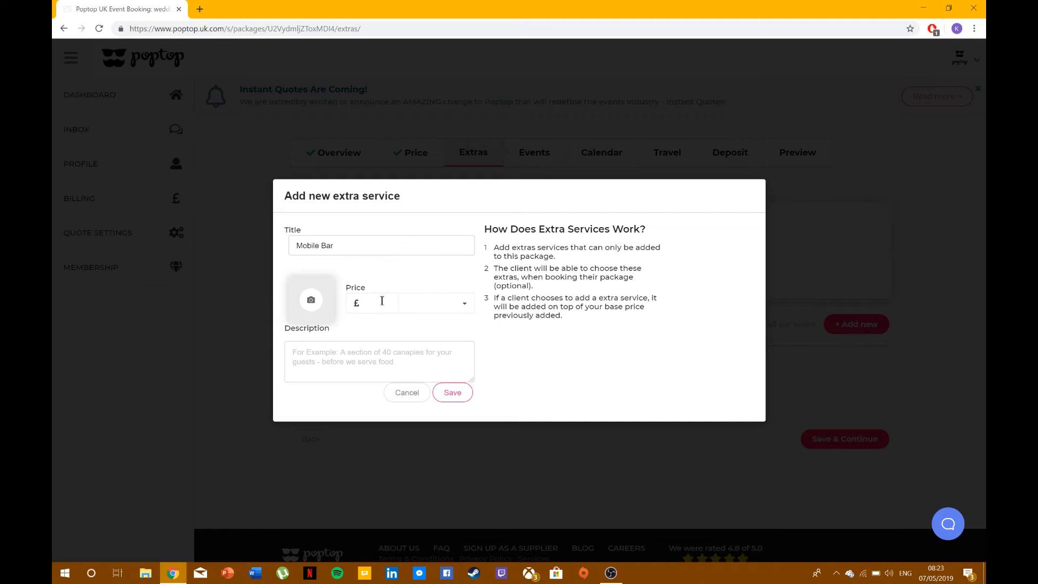
type("100")
left_click(437, 303)
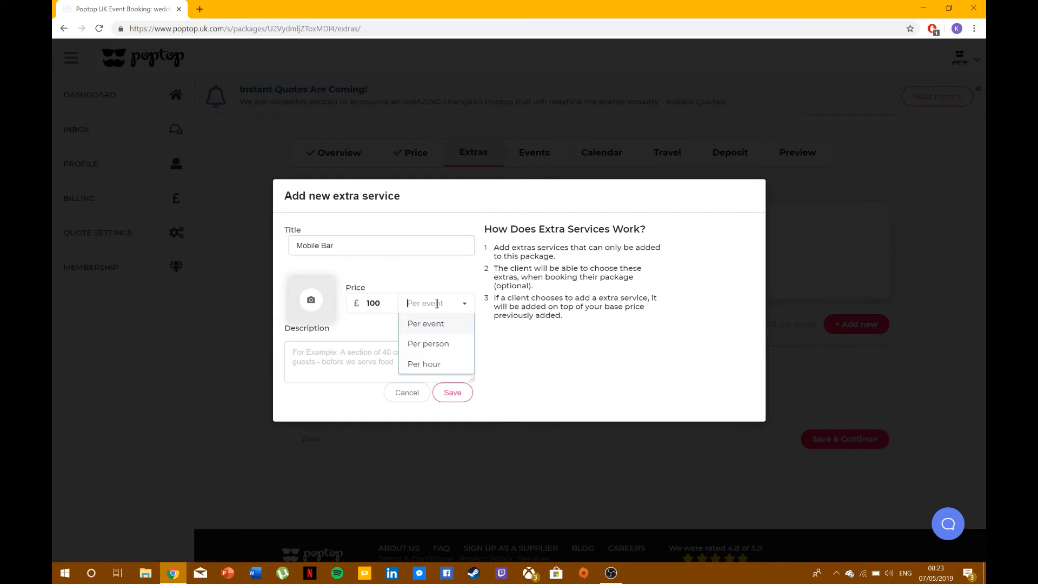
left_click(431, 327)
Give the extra service the Poptop logo image and the description "A bar offering guests drinks", and save the extras.
left_click(310, 299)
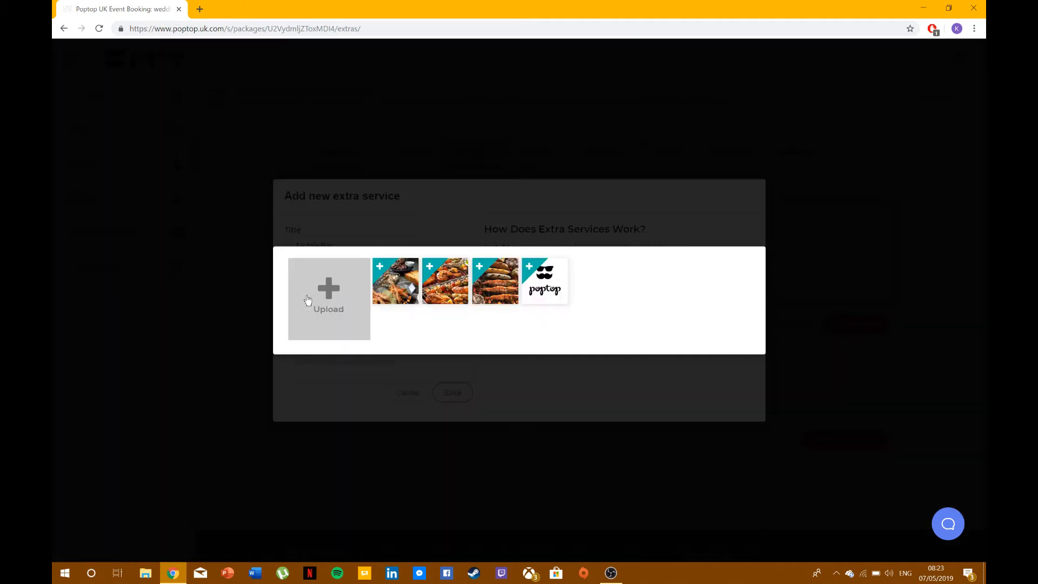
left_click(545, 286)
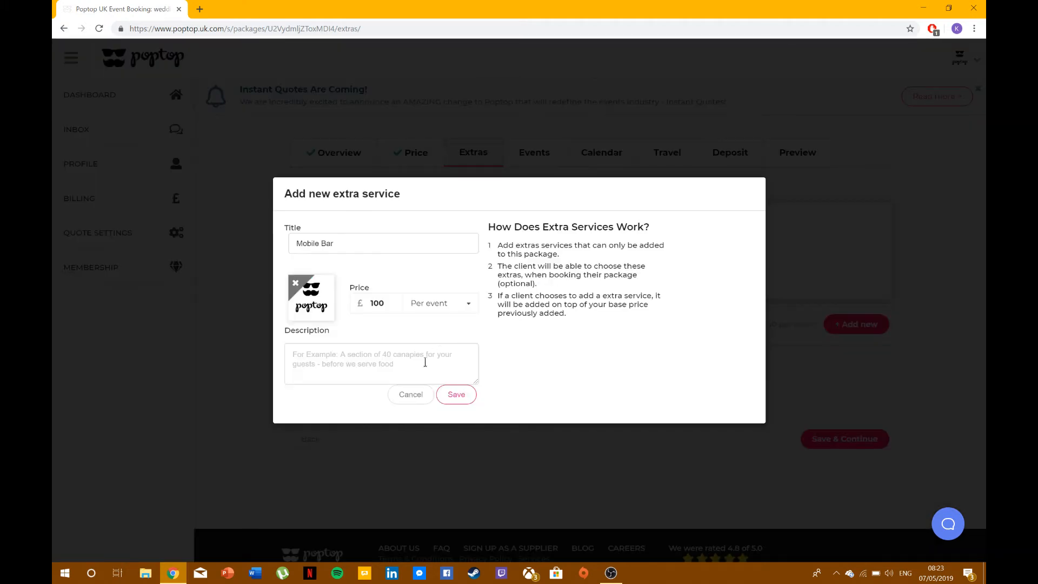
left_click(409, 363)
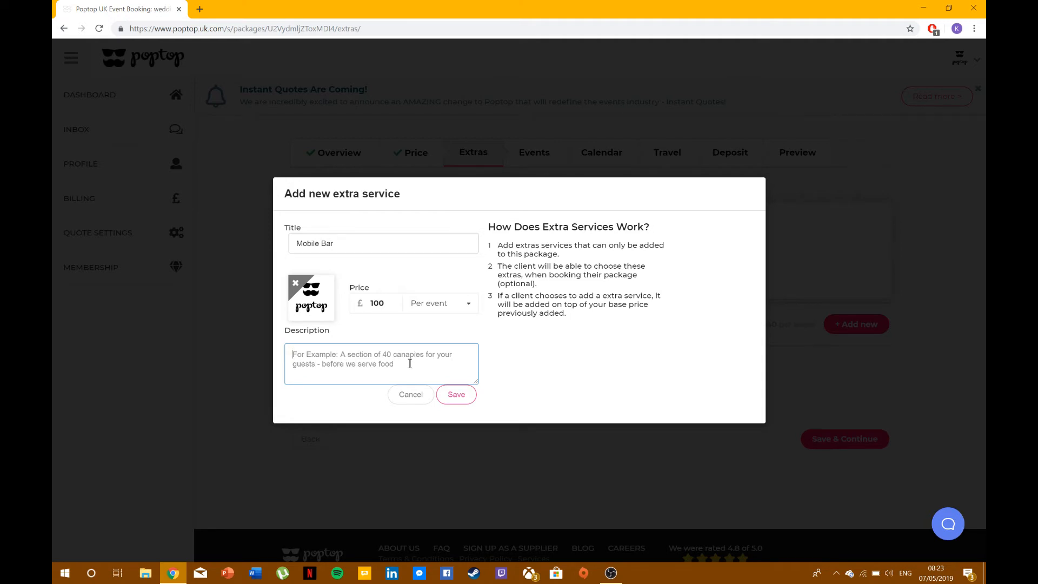
type("A bar ")
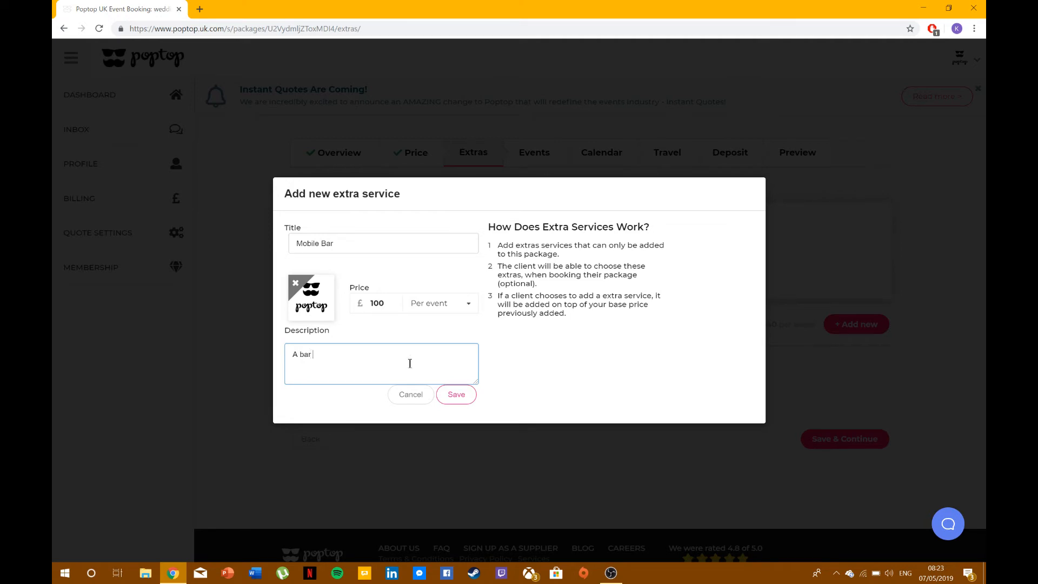
type("offering guests drinks")
left_click(453, 398)
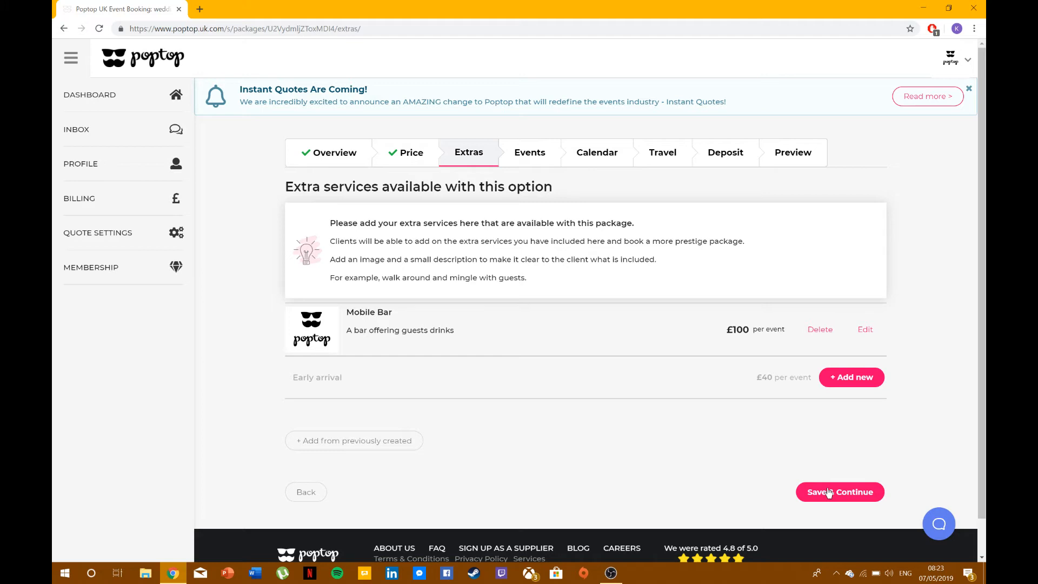
left_click(829, 492)
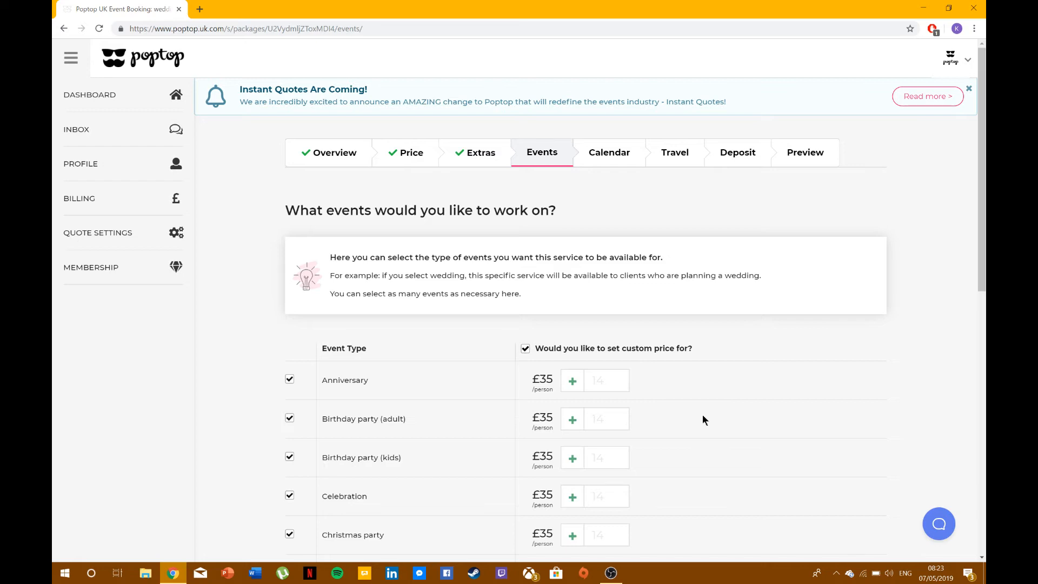
Reduce the custom price for adult birthday parties by £5 per person.
scroll(702, 420, "down", 4)
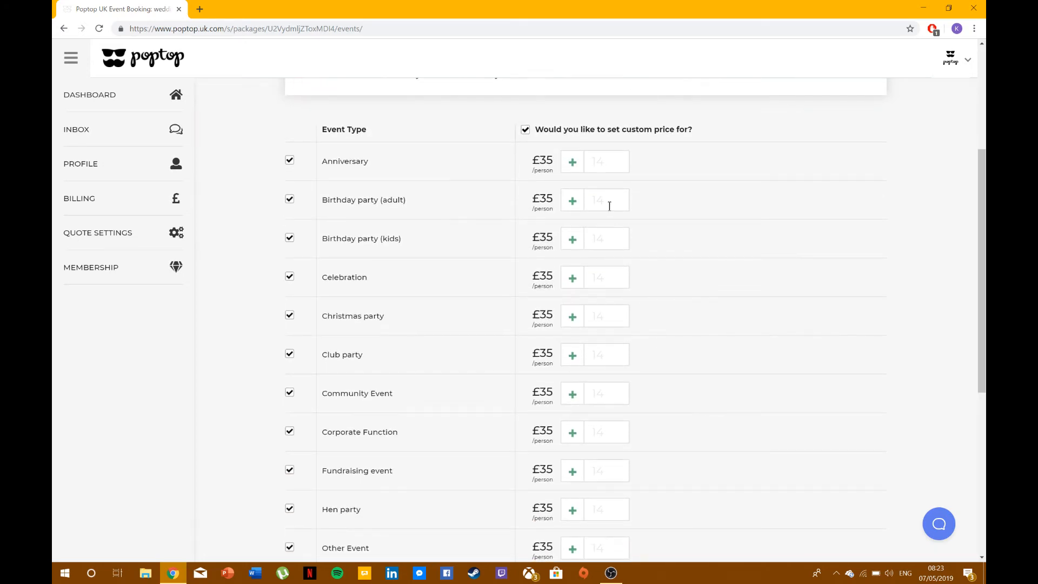
left_click(609, 206)
left_click(572, 201)
left_click(596, 205)
type("5")
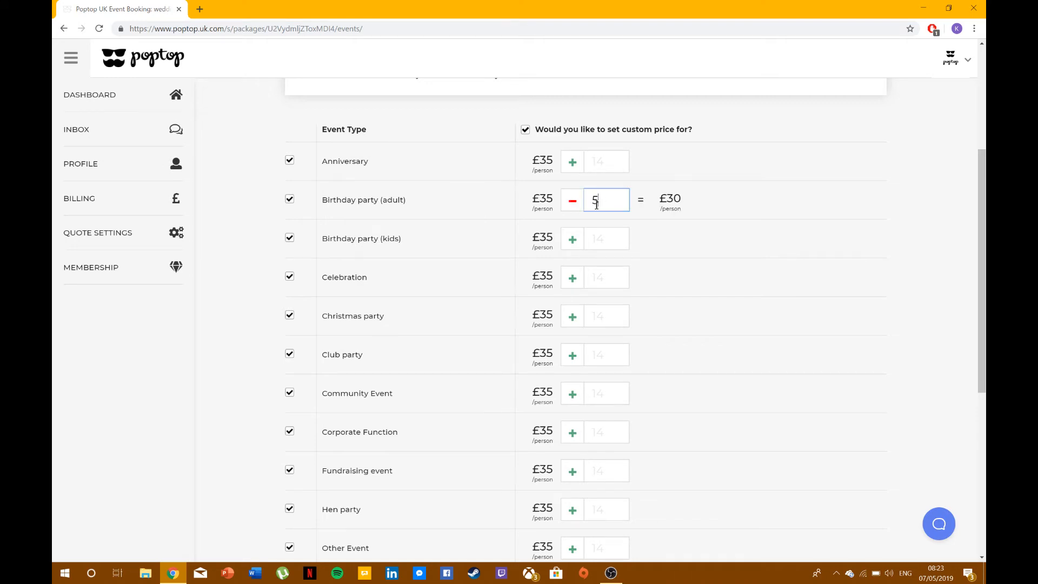
left_click(656, 291)
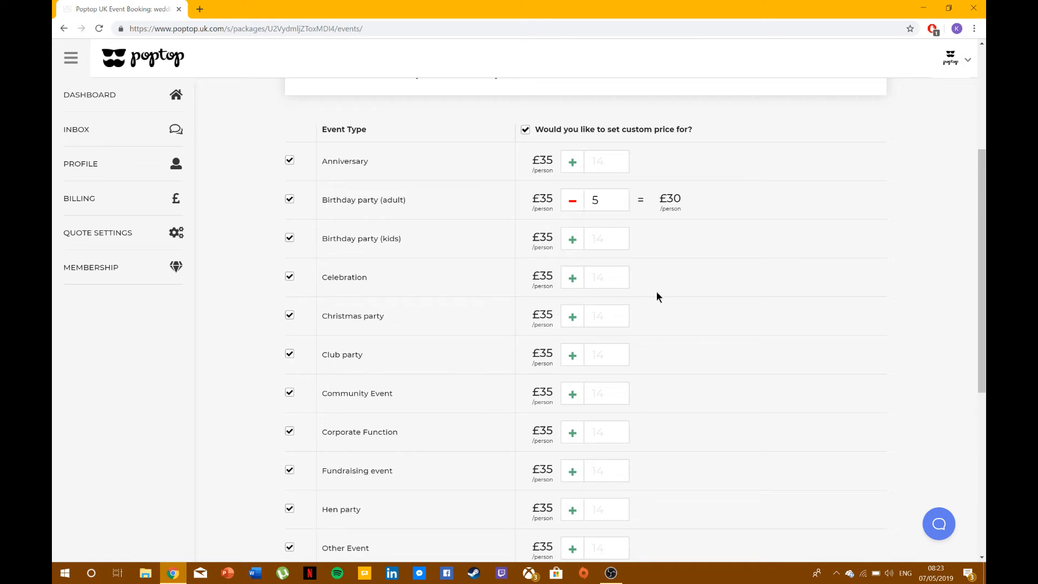
Increase the custom price for Christmas parties by £5 per person and save the event settings.
left_click(600, 322)
type("5")
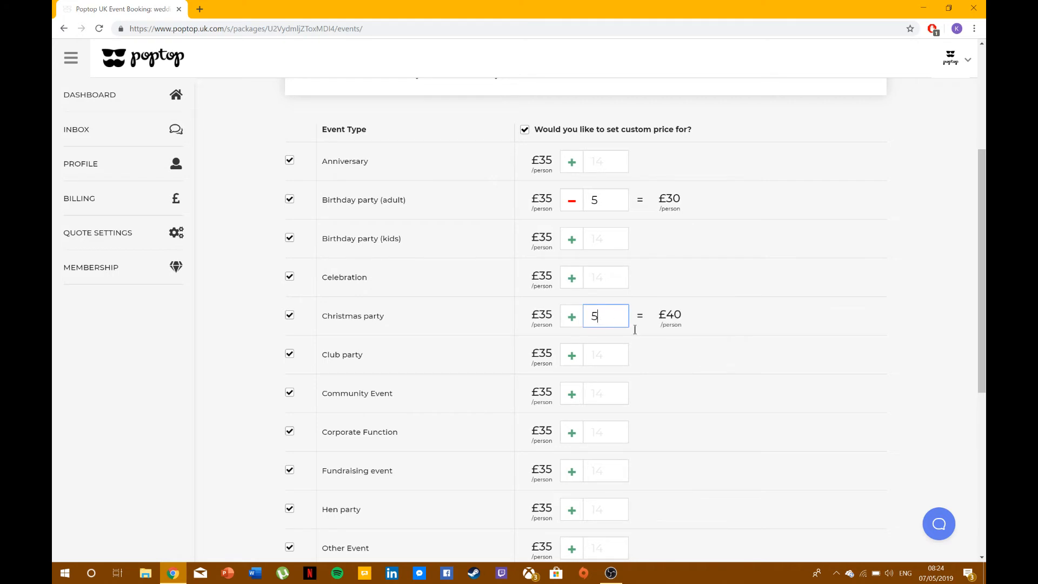
left_click(732, 369)
scroll(691, 362, "down", 6)
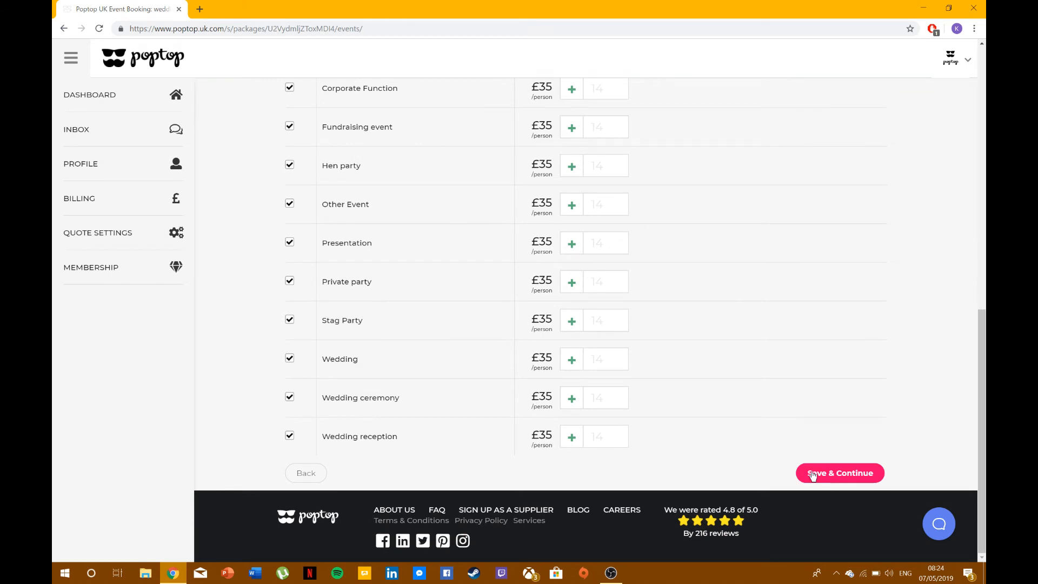
left_click(812, 474)
Increase the price for Mondays by £5 per person.
scroll(625, 322, "down", 2)
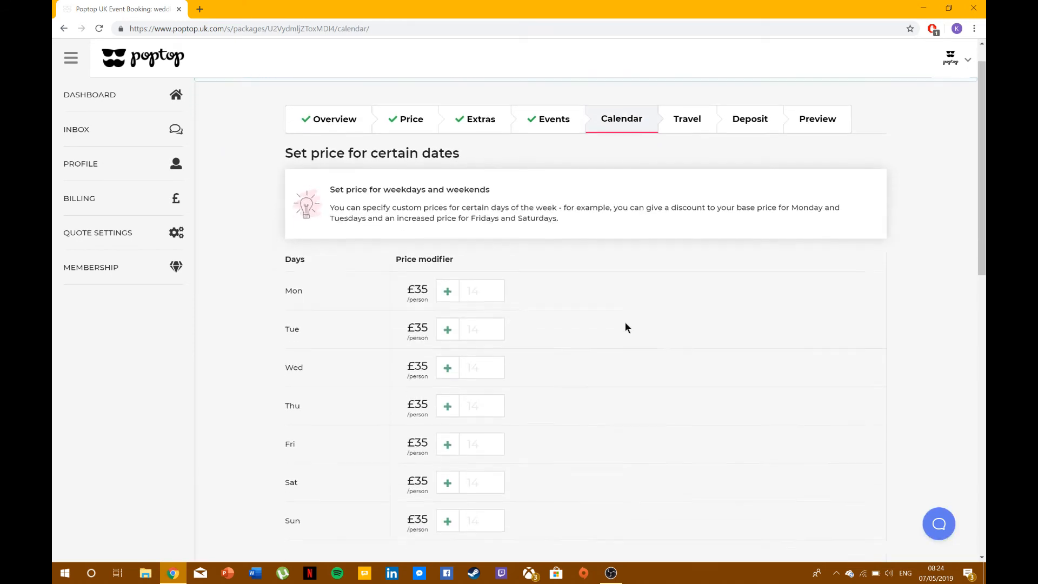
scroll(625, 322, "up", 1)
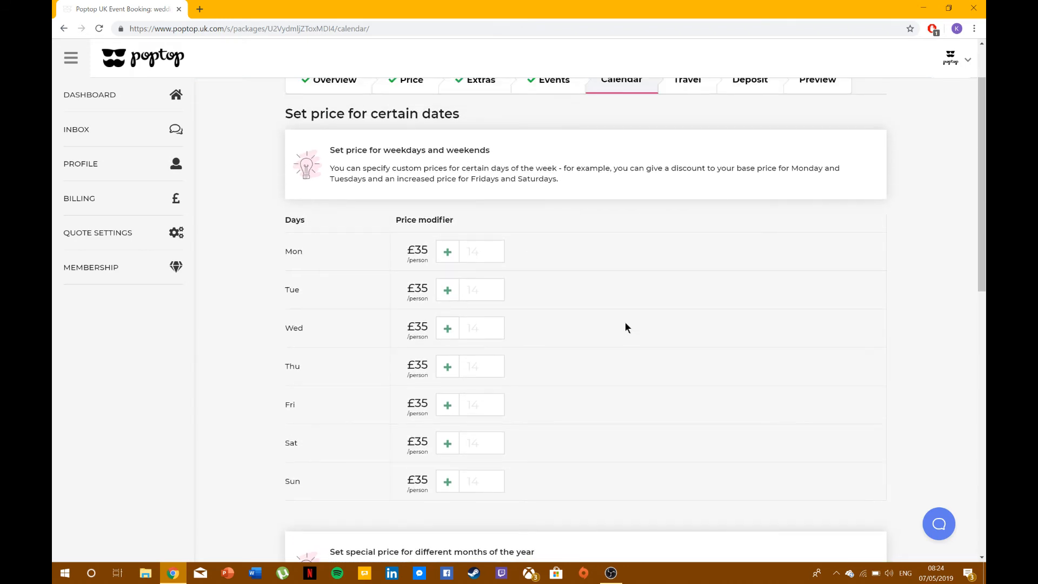
scroll(625, 322, "down", 1)
scroll(625, 322, "up", 2)
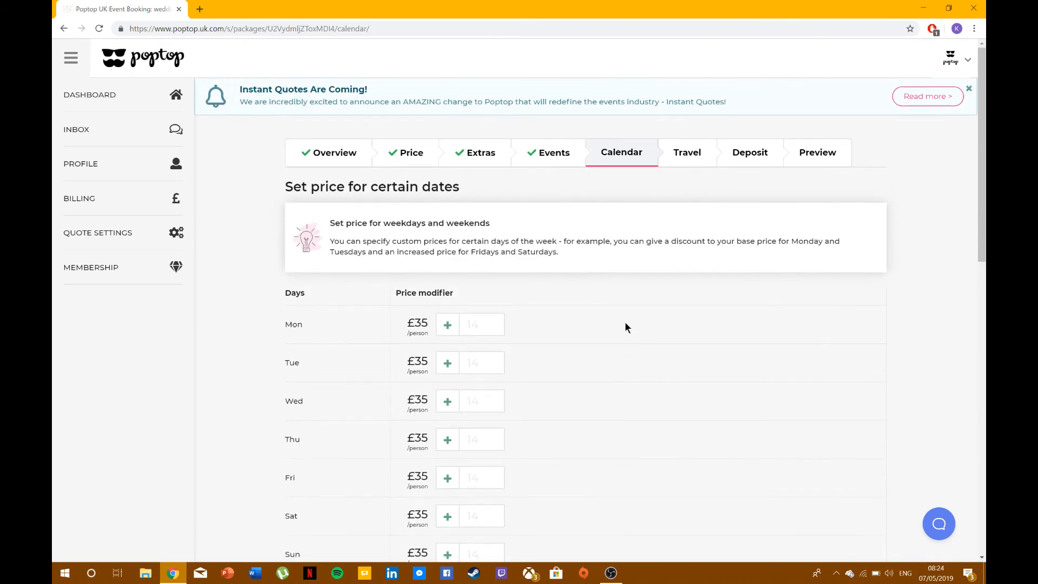
left_click(486, 326)
type("5")
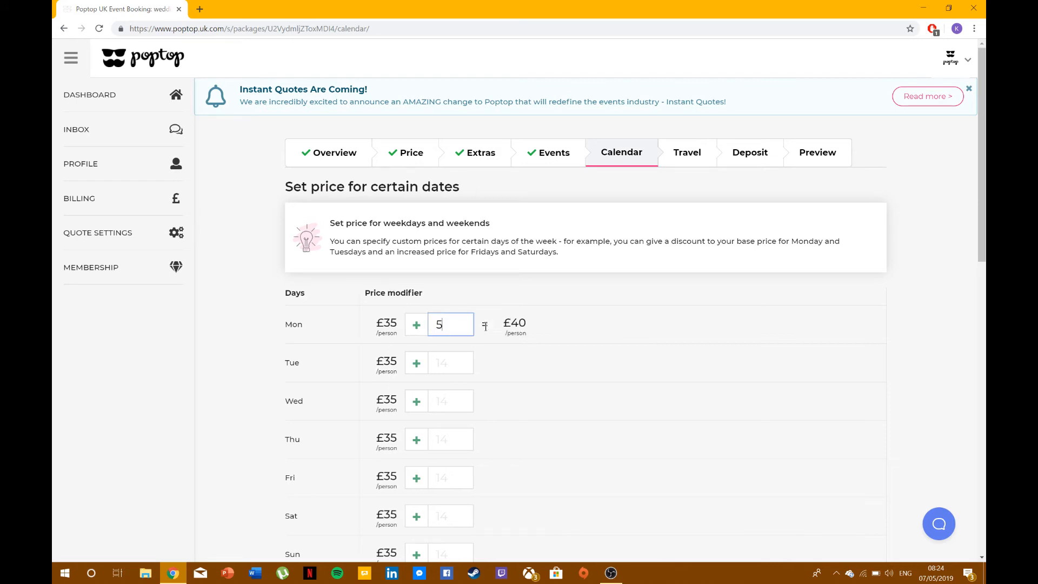
Increase the price for January by £5 per person and save the calendar pricing.
scroll(570, 377, "down", 7)
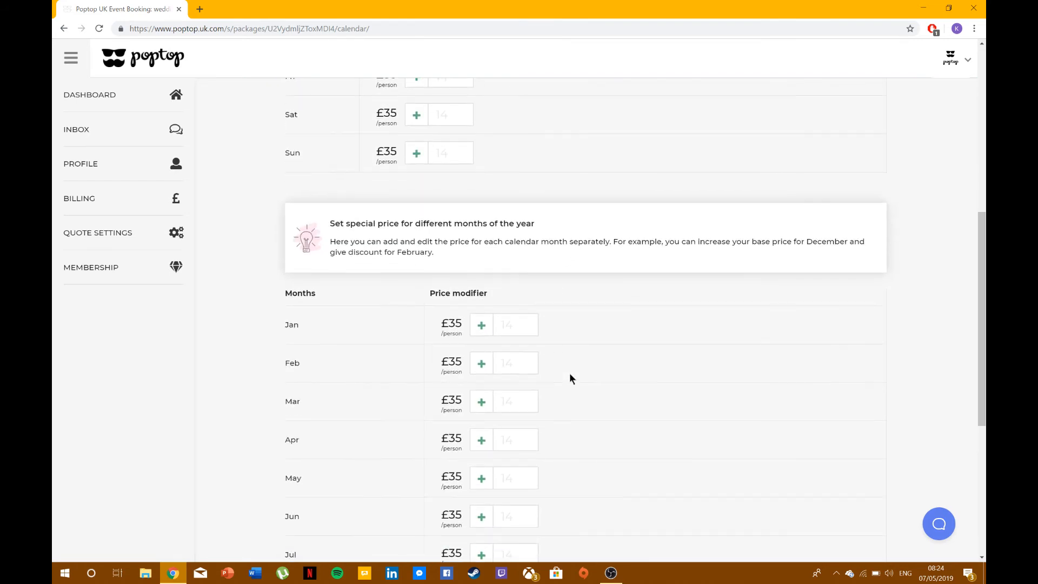
left_click(513, 330)
type("5")
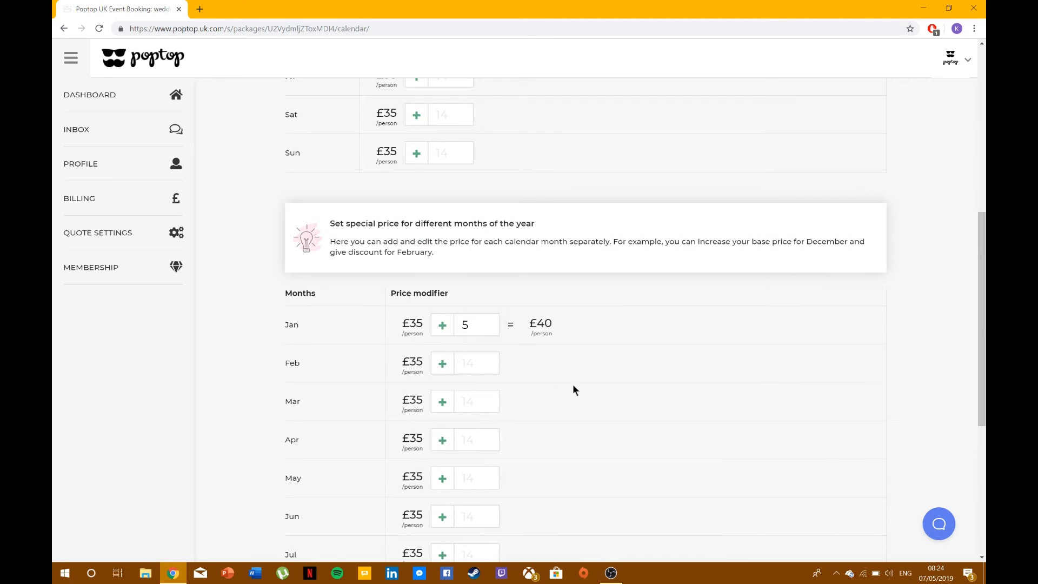
scroll(572, 384, "down", 5)
scroll(573, 389, "down", 1)
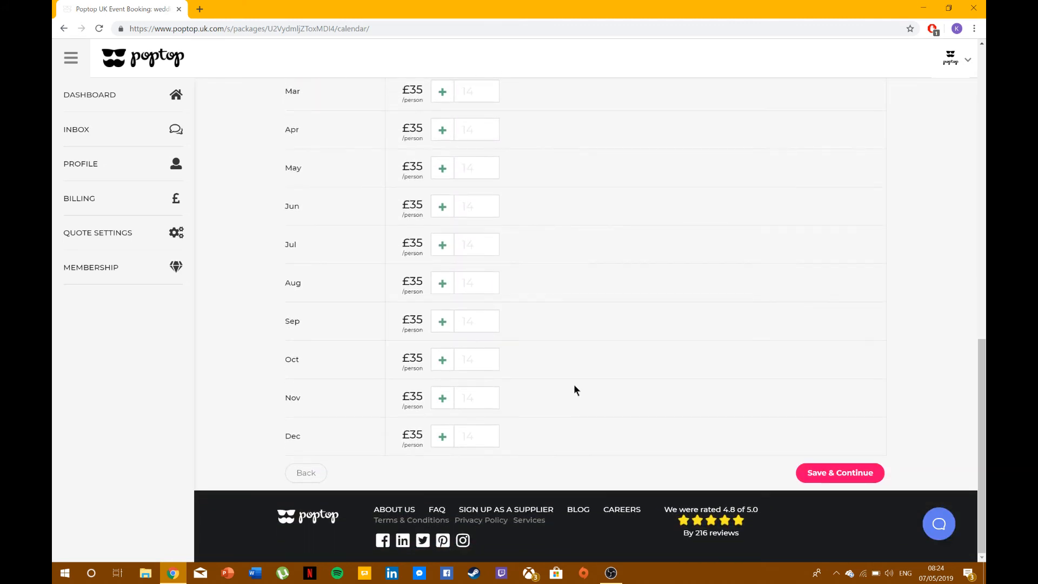
left_click(828, 479)
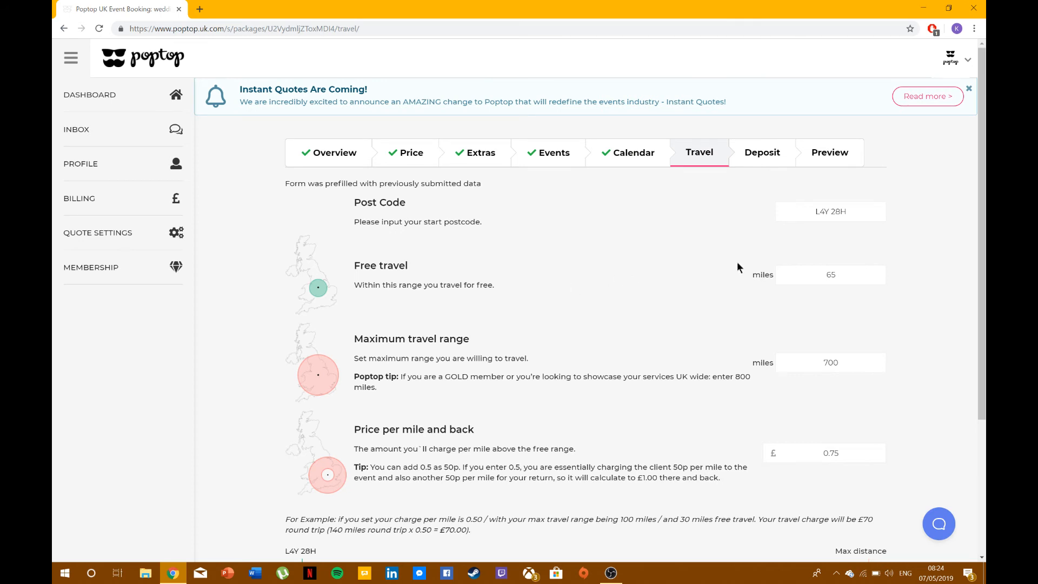
Set the free travel range to 85 miles.
left_click(850, 215)
left_click(836, 276)
key("BackSpace")
key("BackSpace")
type("85")
Set the maximum travel range to 800 miles.
left_click(840, 361)
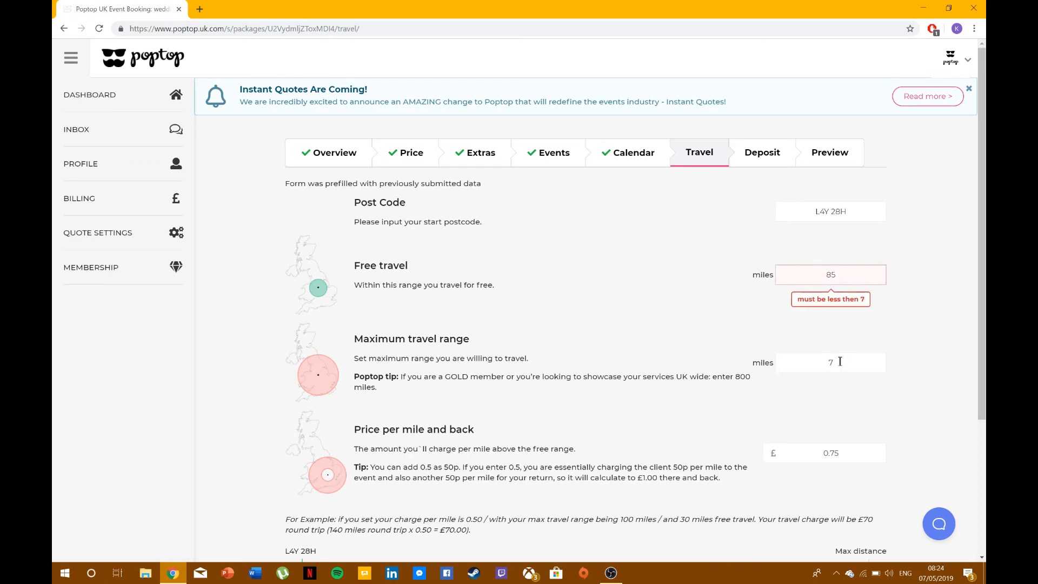
key("BackSpace")
key("BackSpace")
key("BackSpace")
type("800")
Set the travel price per mile and back to £1 and save the travel settings.
left_click(838, 453)
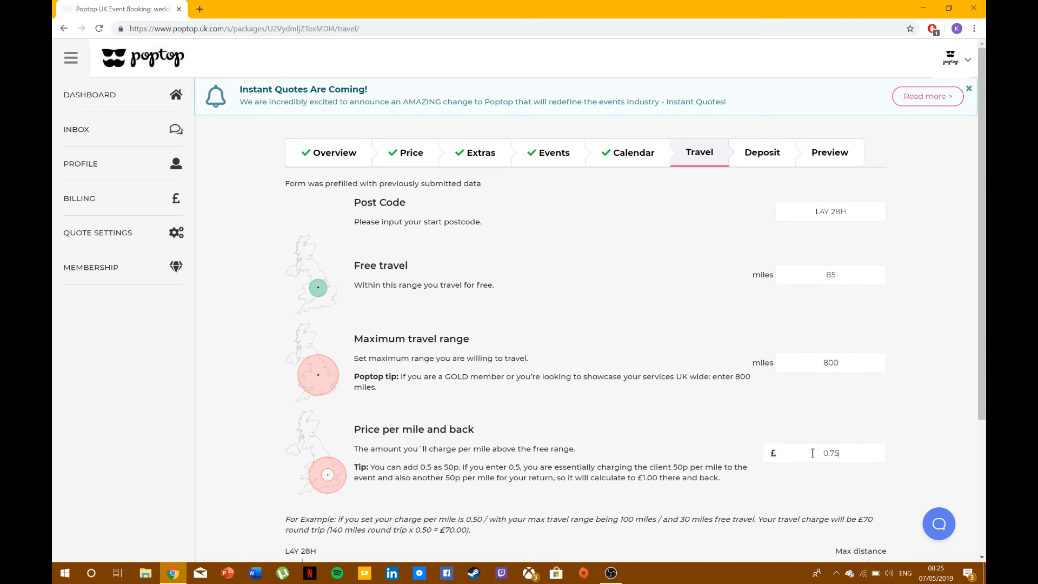
key("BackSpace")
key("BackSpace")
key("BackSpace")
key("BackSpace")
left_click(692, 444)
scroll(691, 443, "down", 3)
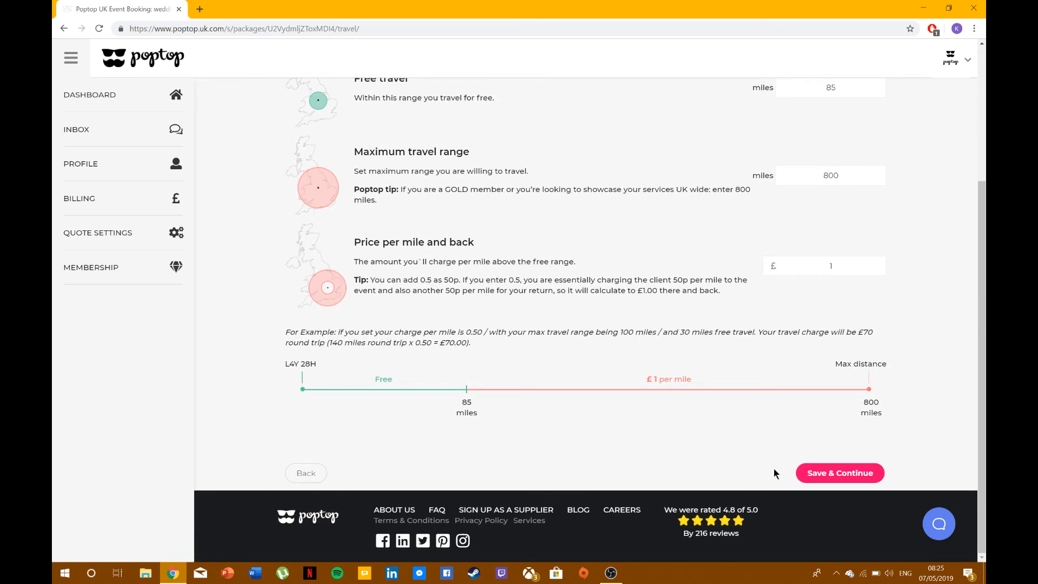
left_click(815, 473)
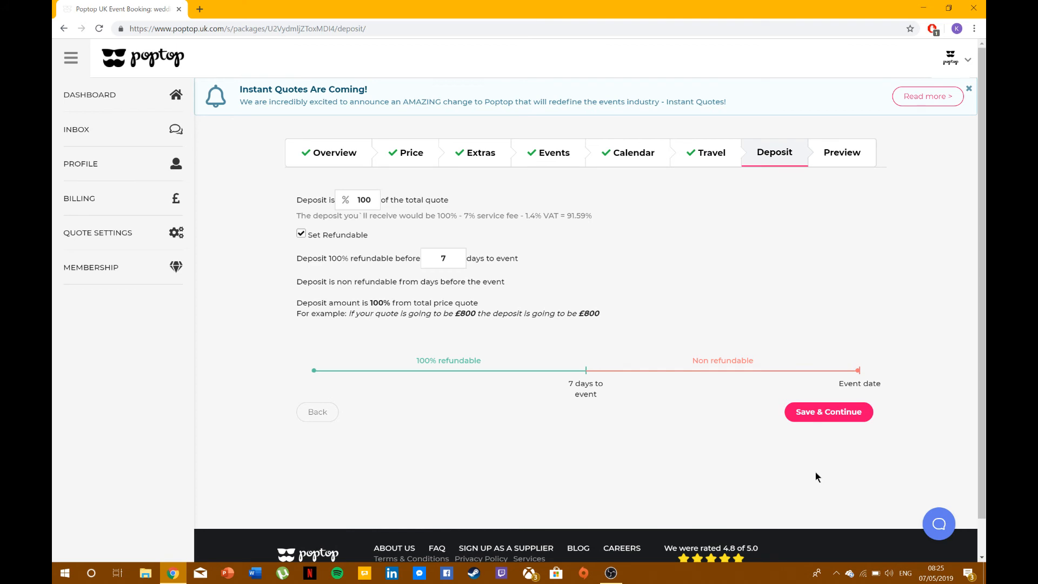
Set the deposit to 50% of the total quote.
left_click(377, 203)
key("BackSpace")
key("BackSpace")
key("BackSpace")
type("5")
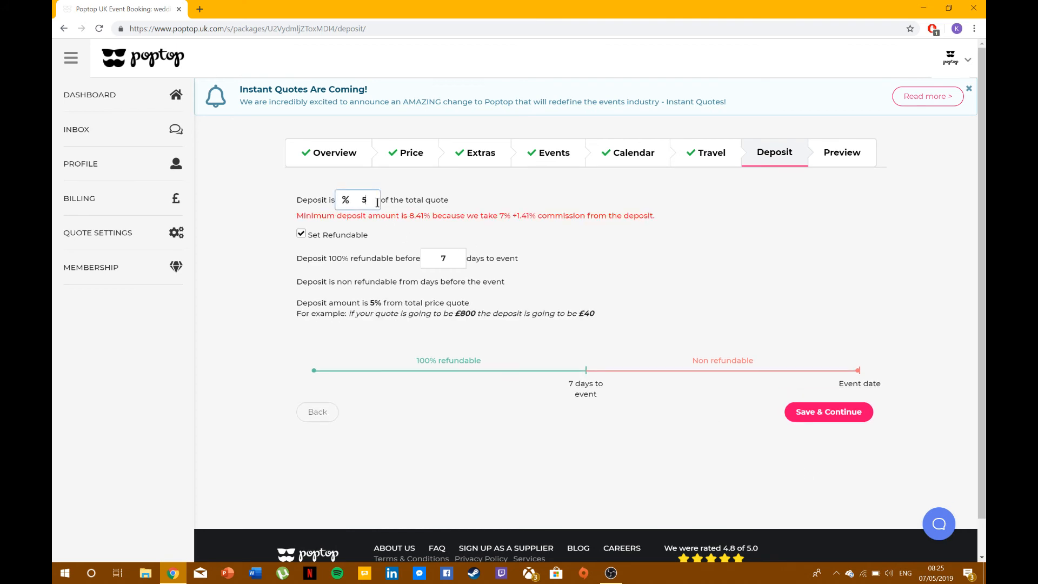
type("0")
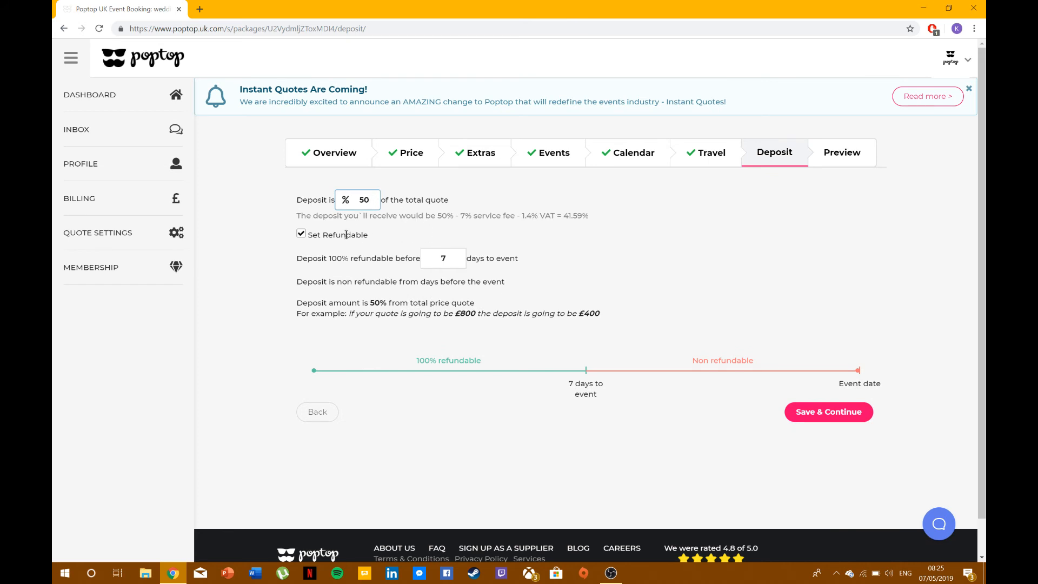
Keep the deposit refundable, make it 100% refundable before 14 days to the event, and save the deposit settings.
left_click(301, 236)
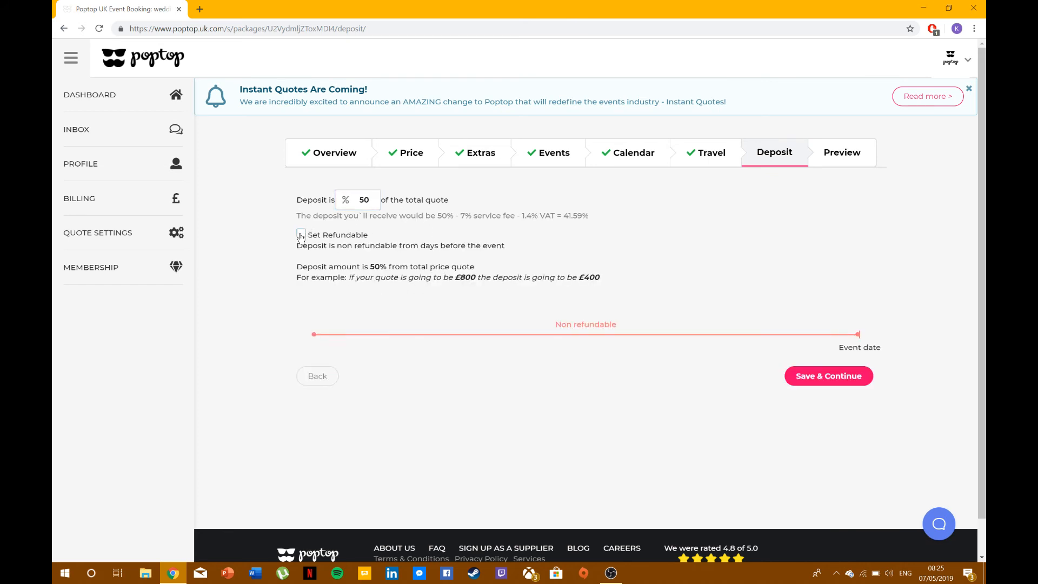
left_click(301, 236)
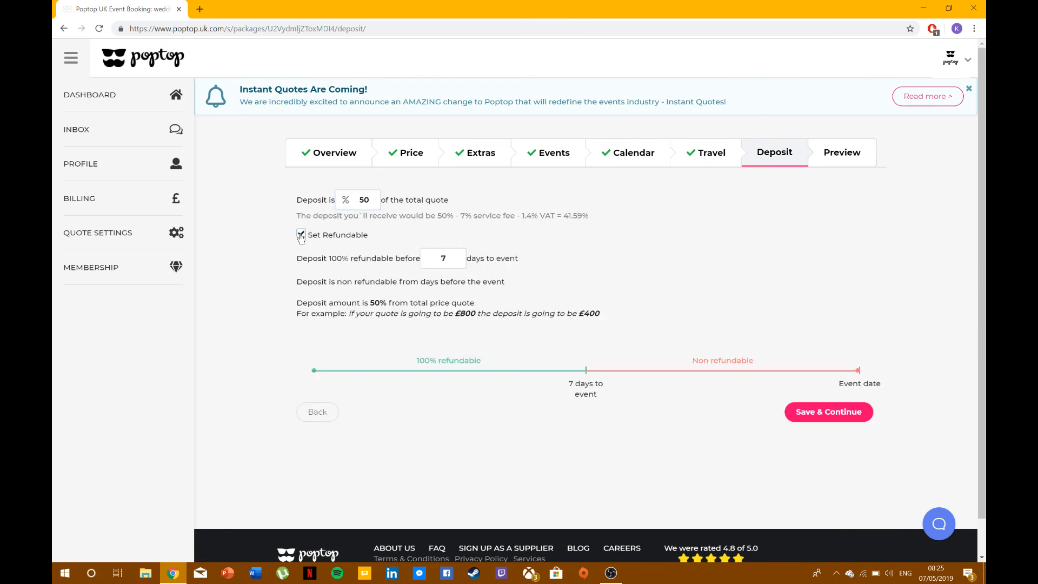
left_click(452, 260)
key("BackSpace")
type("14")
left_click(829, 420)
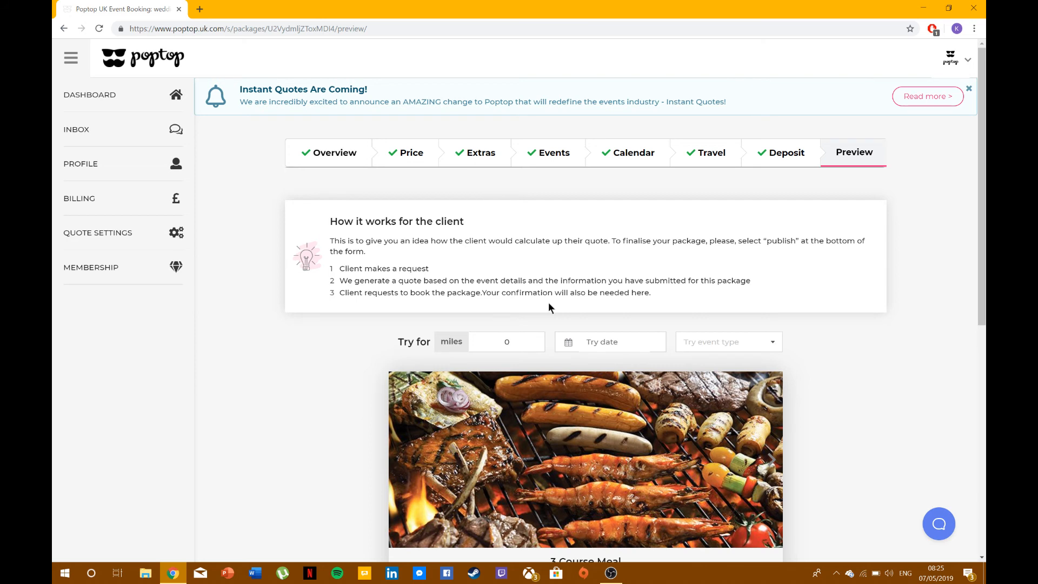
Try the package preview for a travel distance of 150 miles on 13 May 2019.
left_click(514, 341)
key("BackSpace")
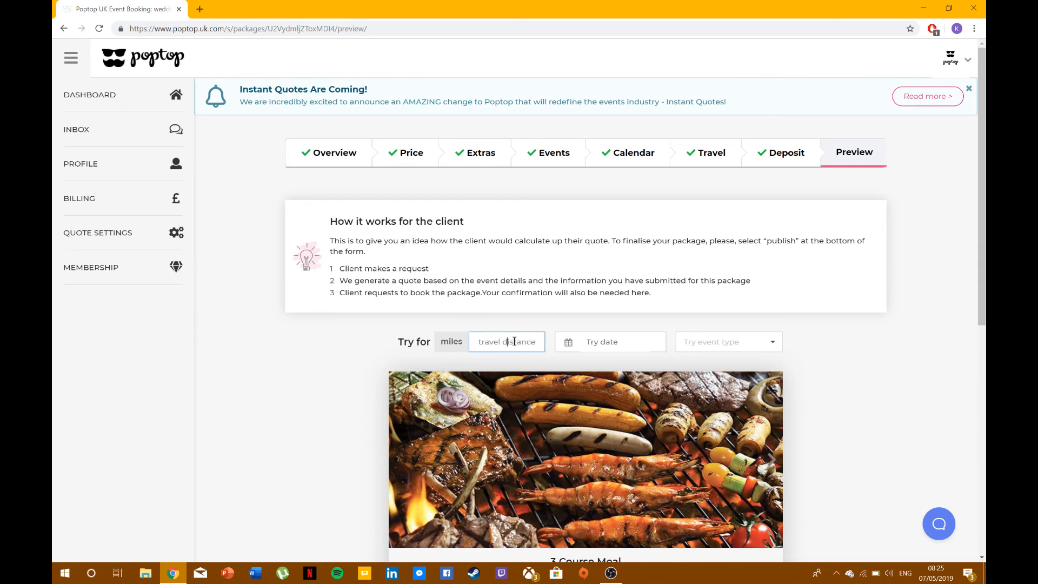
type("150")
left_click(609, 339)
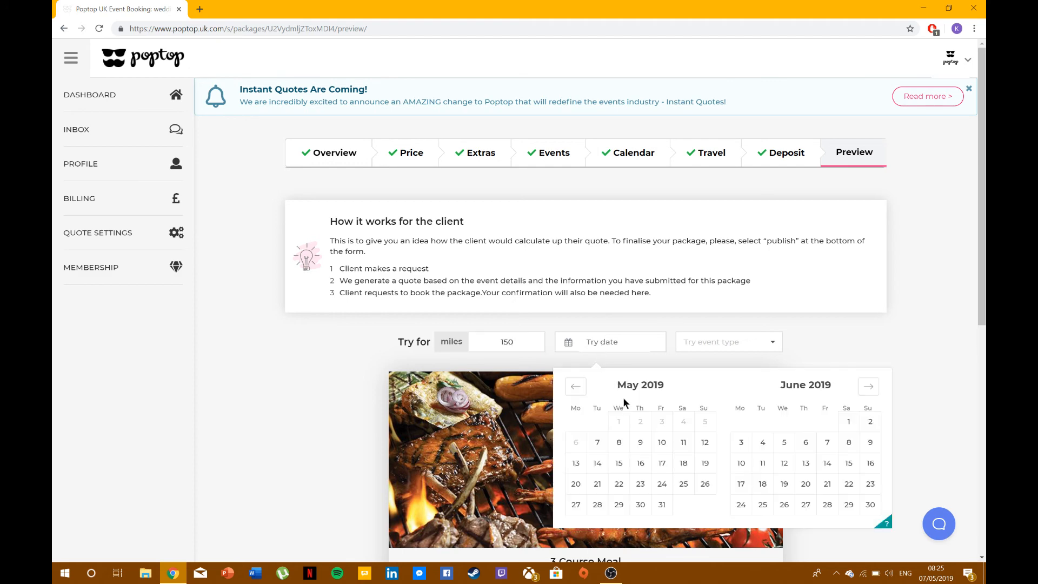
left_click(576, 463)
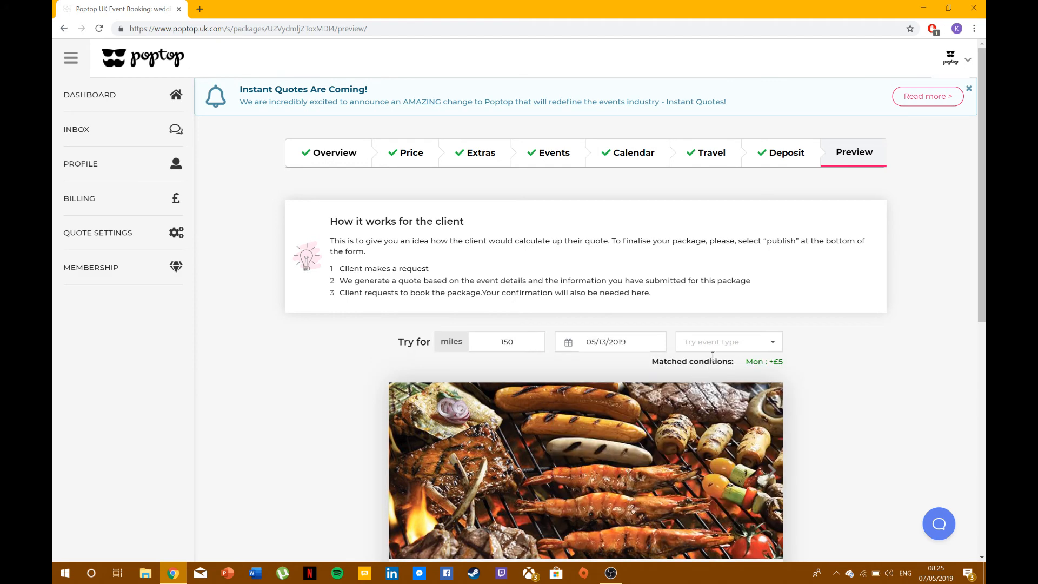
Choose an event type for the preview quote and set the number of guests for the 3 Course Meal to 10.
left_click(735, 343)
left_click(738, 370)
scroll(780, 365, "down", 6)
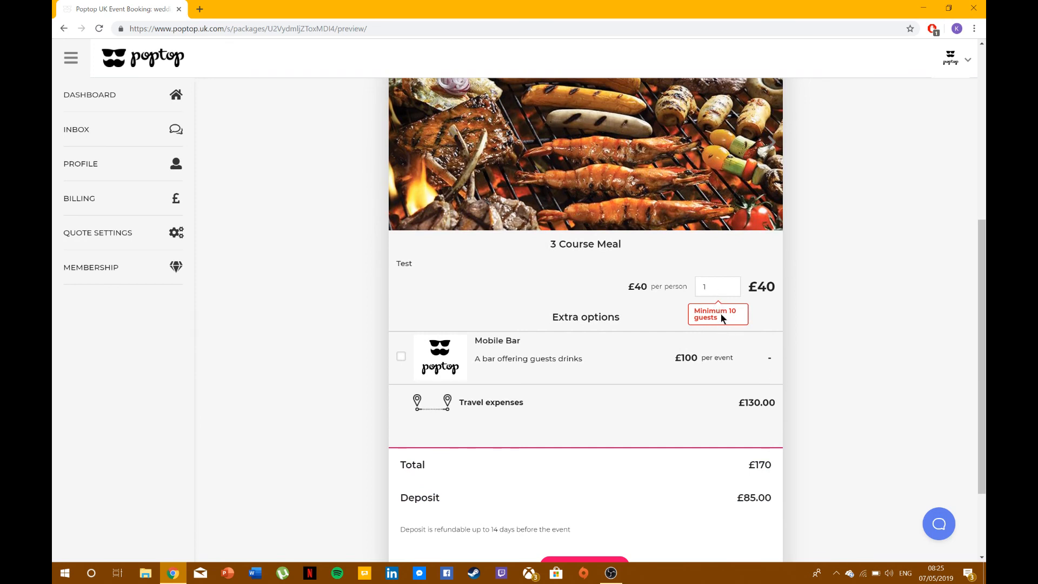
left_click(720, 285)
type("0")
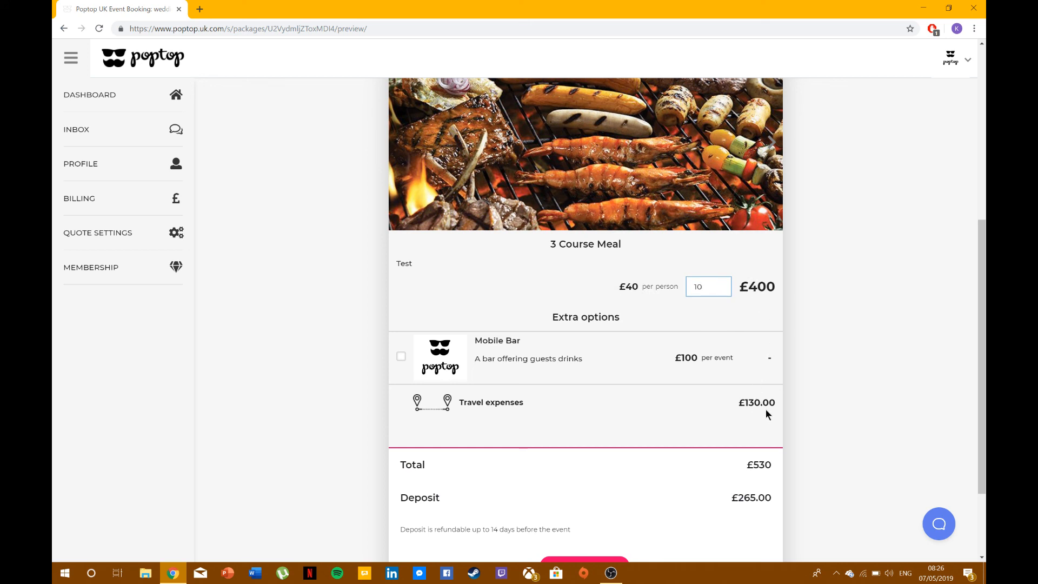
Include the Mobile Bar extra in the preview quote and review the resulting total and deposit.
scroll(765, 410, "down", 1)
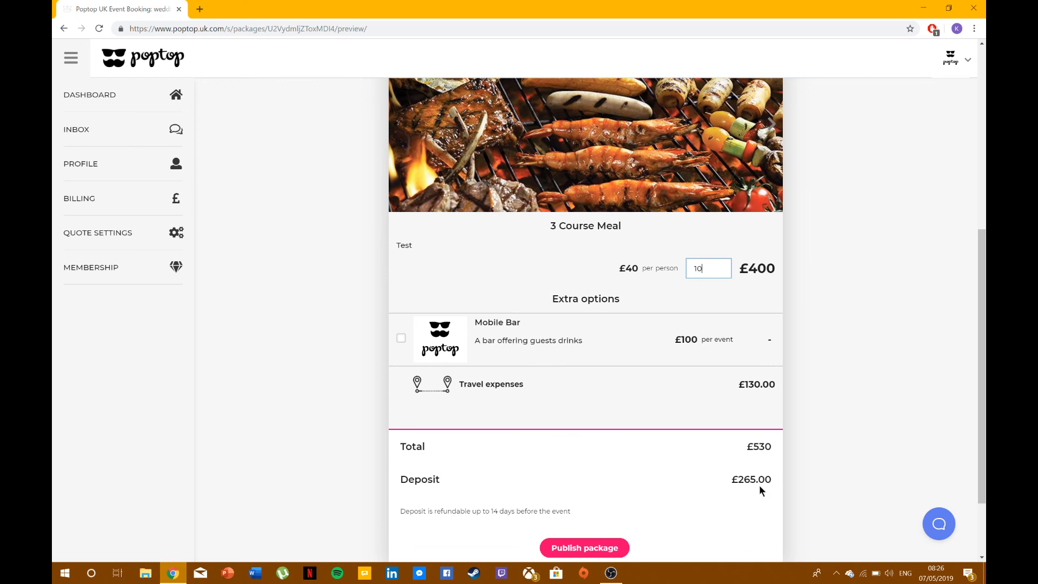
left_click(400, 339)
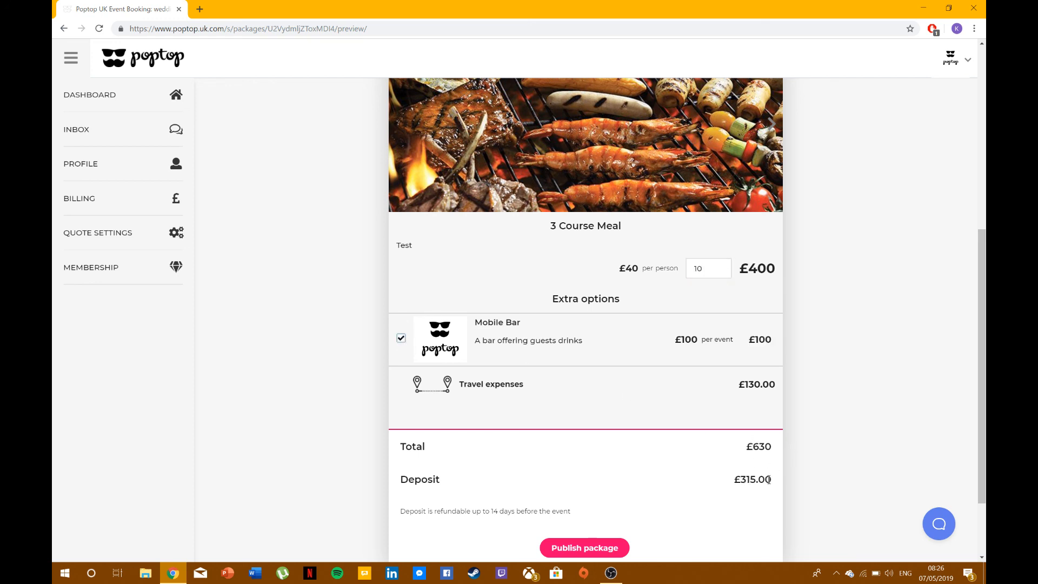
scroll(768, 480, "down", 2)
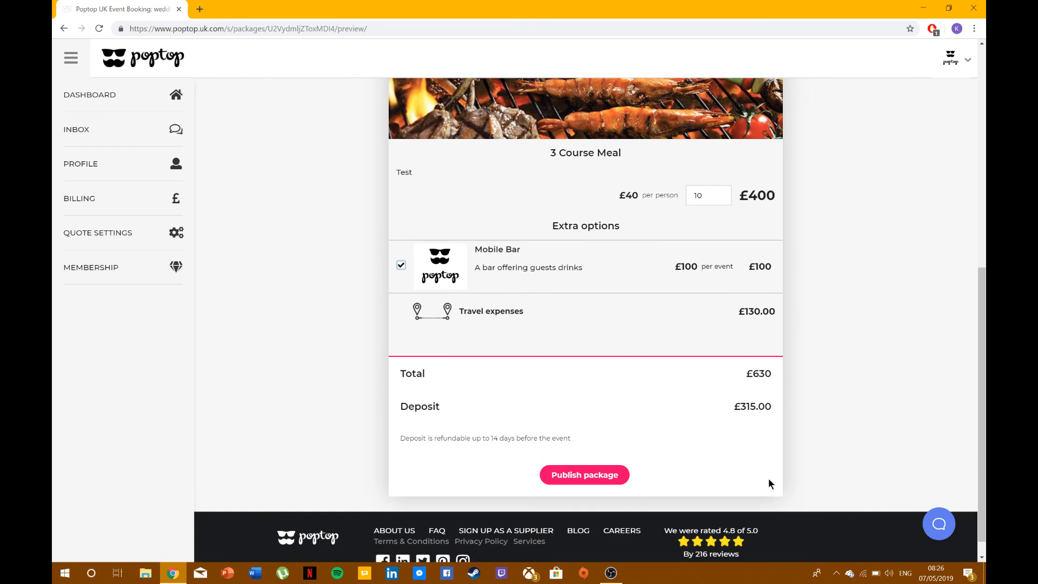
Publish the 3 Course Meal package and check its entry in the packages list.
left_click(599, 475)
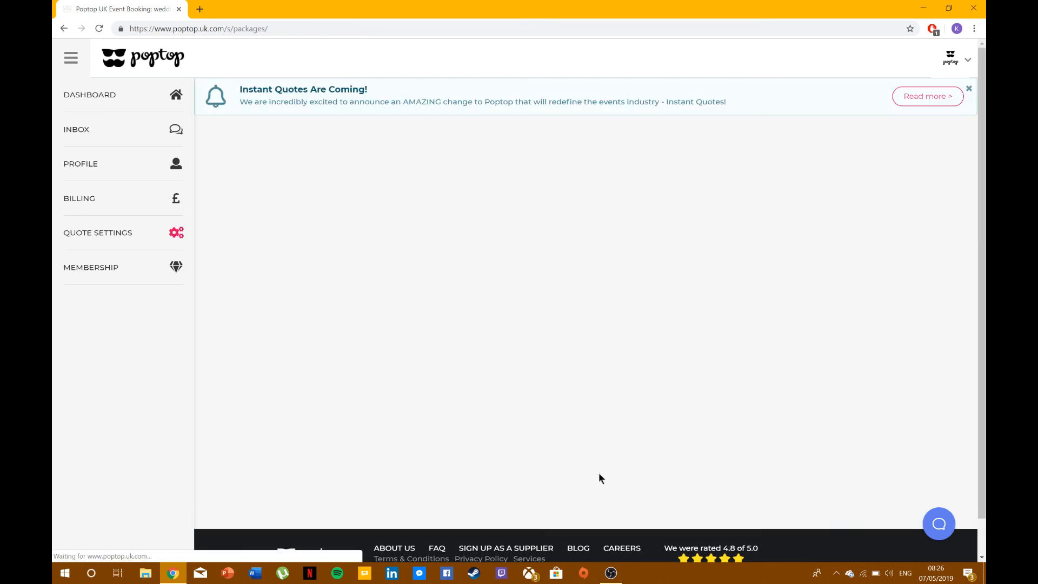
scroll(719, 435, "down", 2)
scroll(719, 435, "down", 2)
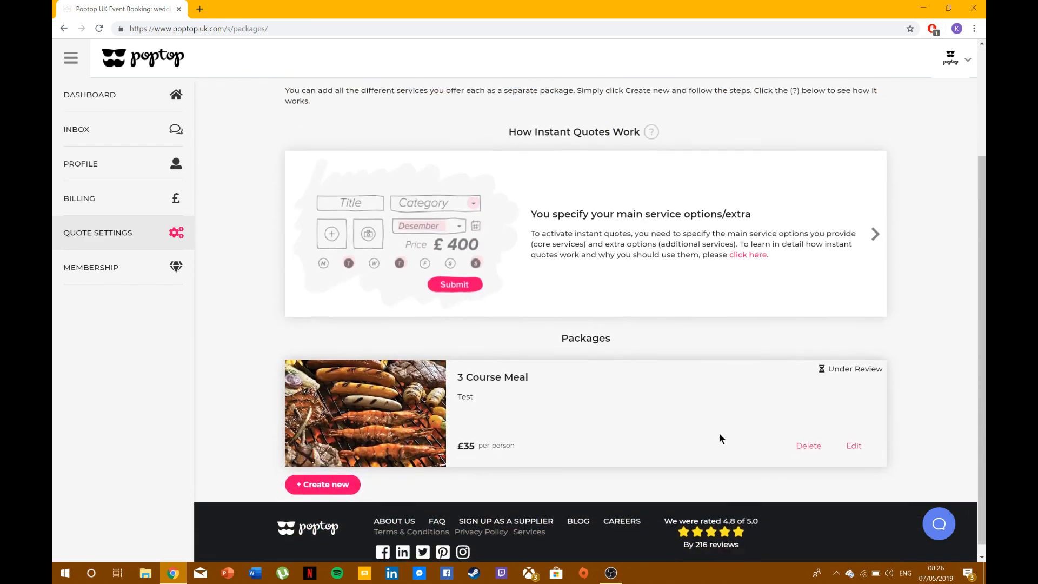